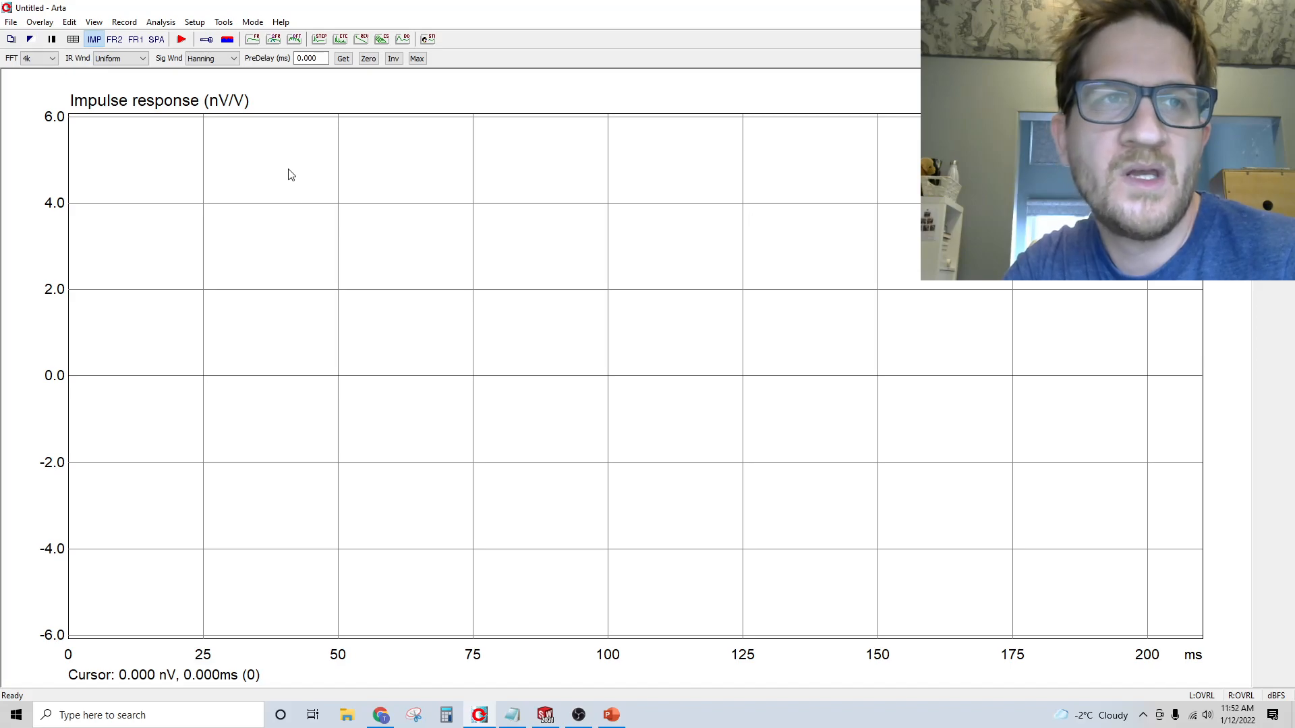
Bring up the impulse-response Sweep setup and check output volume -18 and 64k sequence length.
left_click(181, 39)
left_click(597, 346)
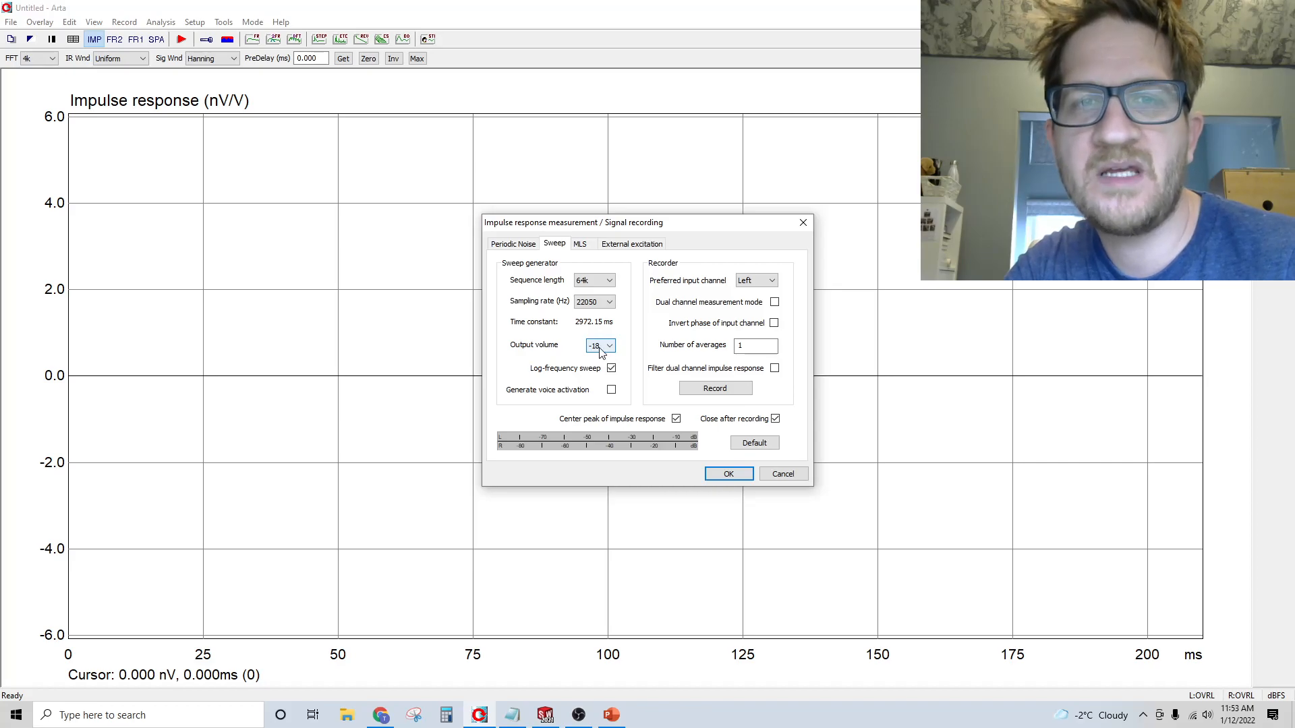
left_click(632, 390)
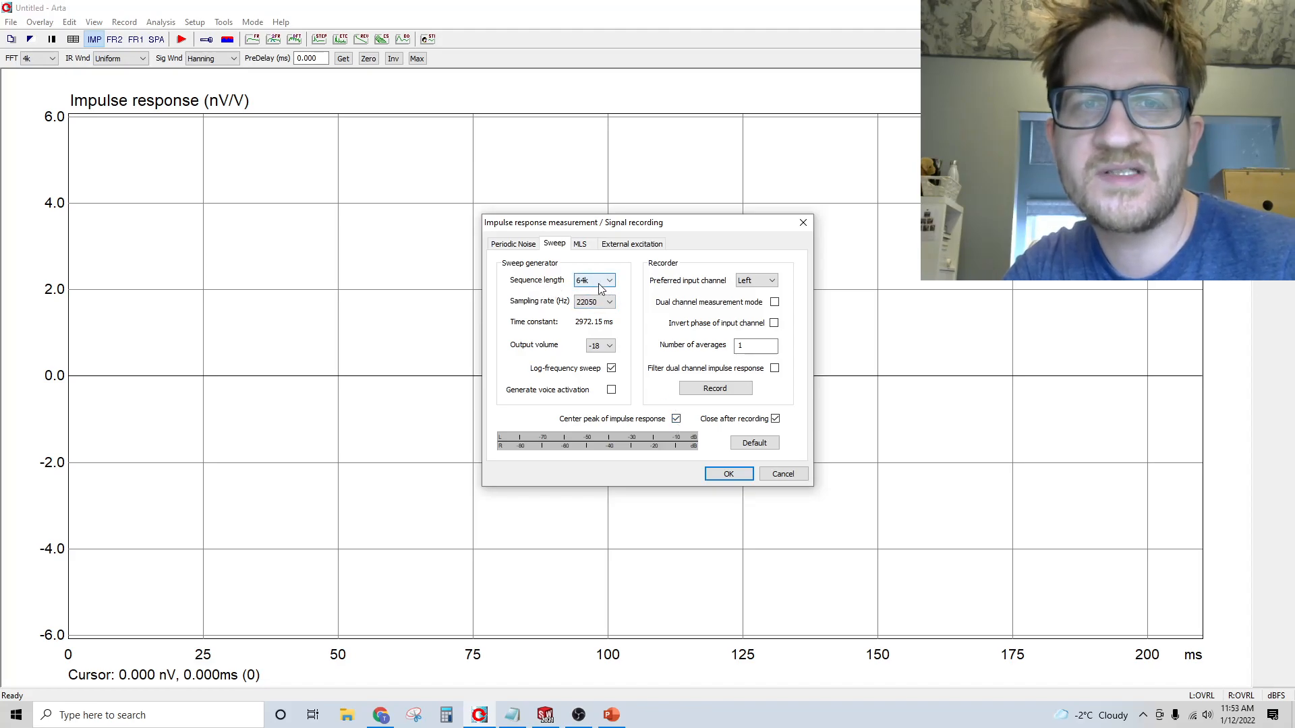
left_click(591, 281)
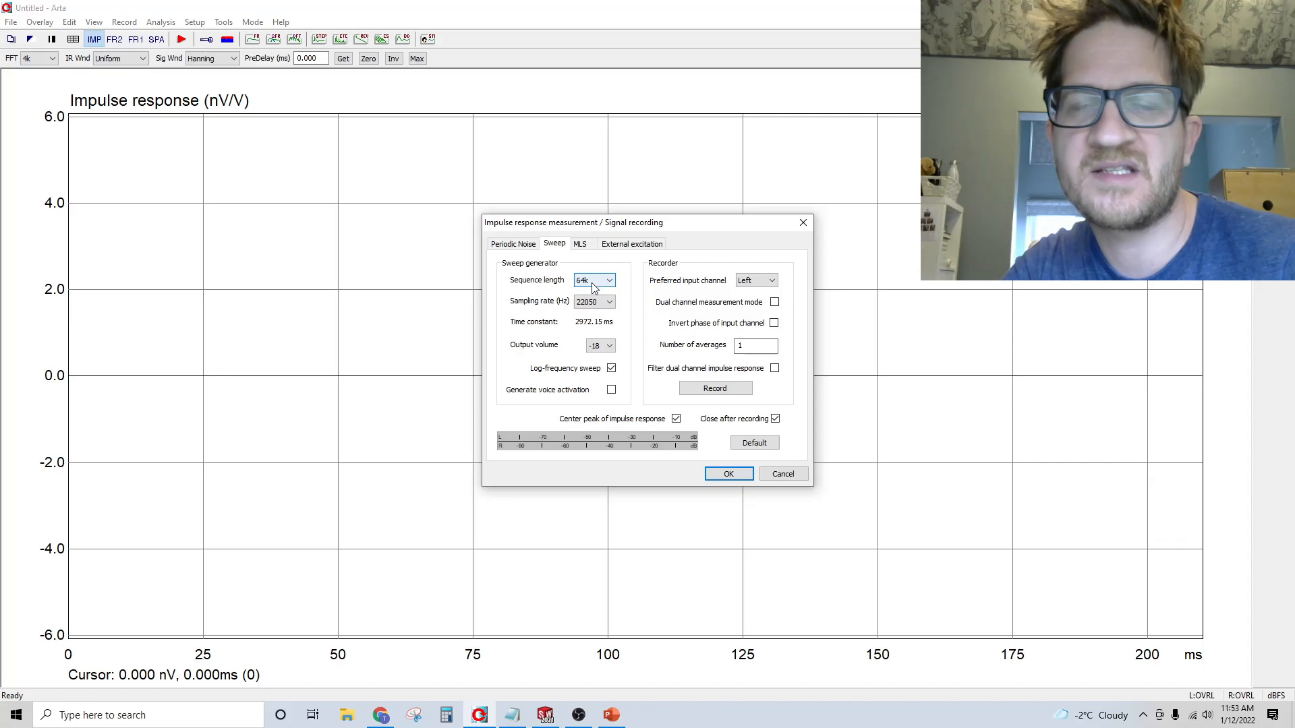
Record the sweep and mark the measured impulse peak near 1485 ms on the graph.
left_click(713, 390)
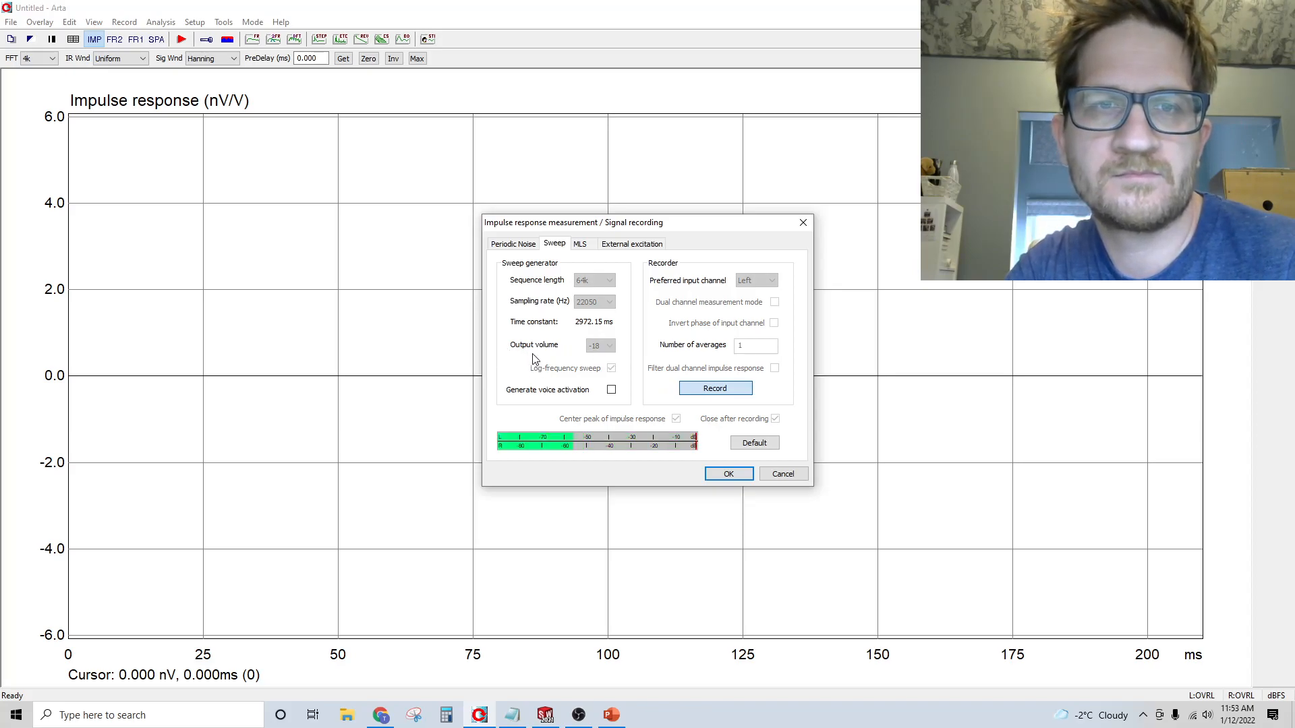
left_click(263, 384)
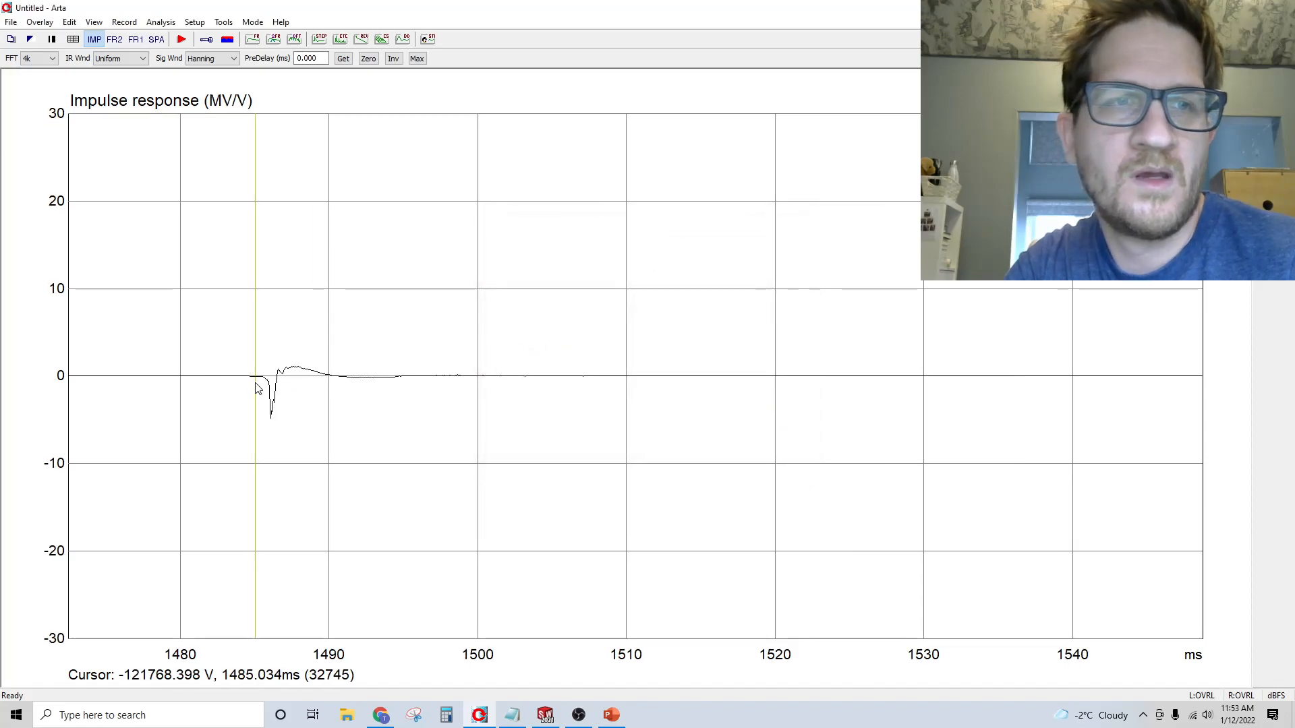
left_click(162, 22)
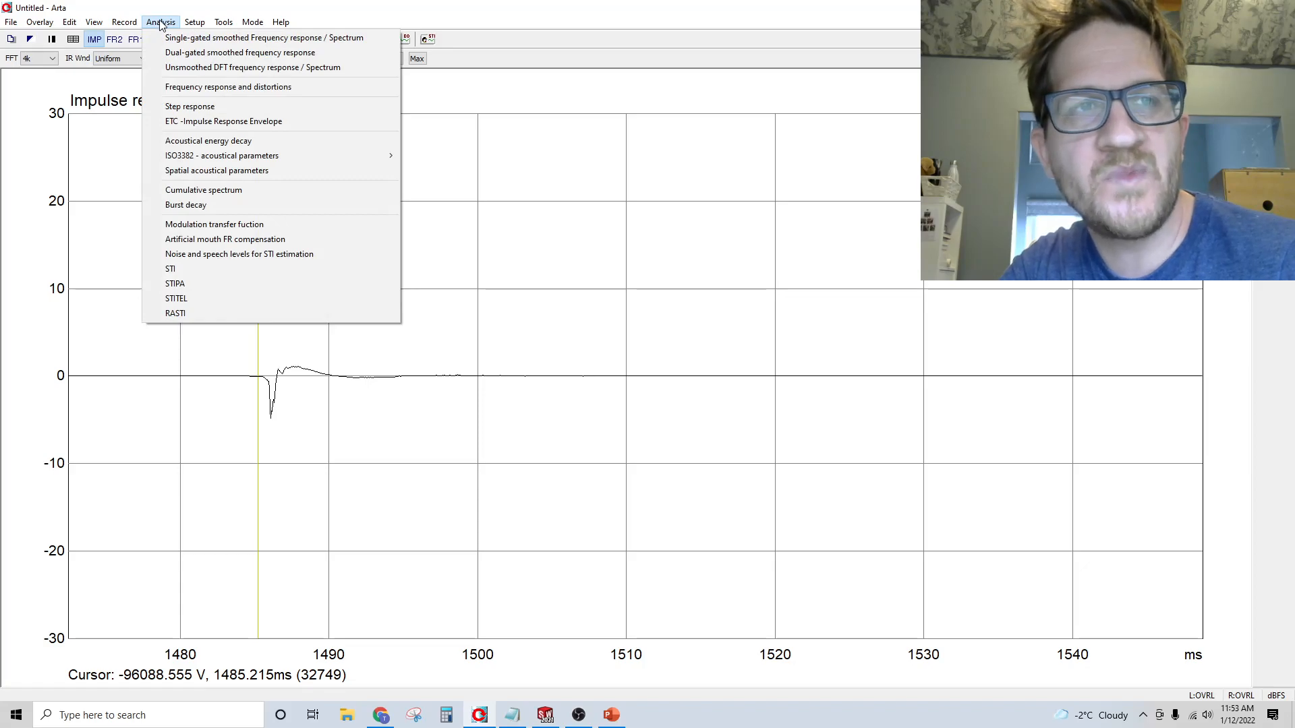
left_click(228, 87)
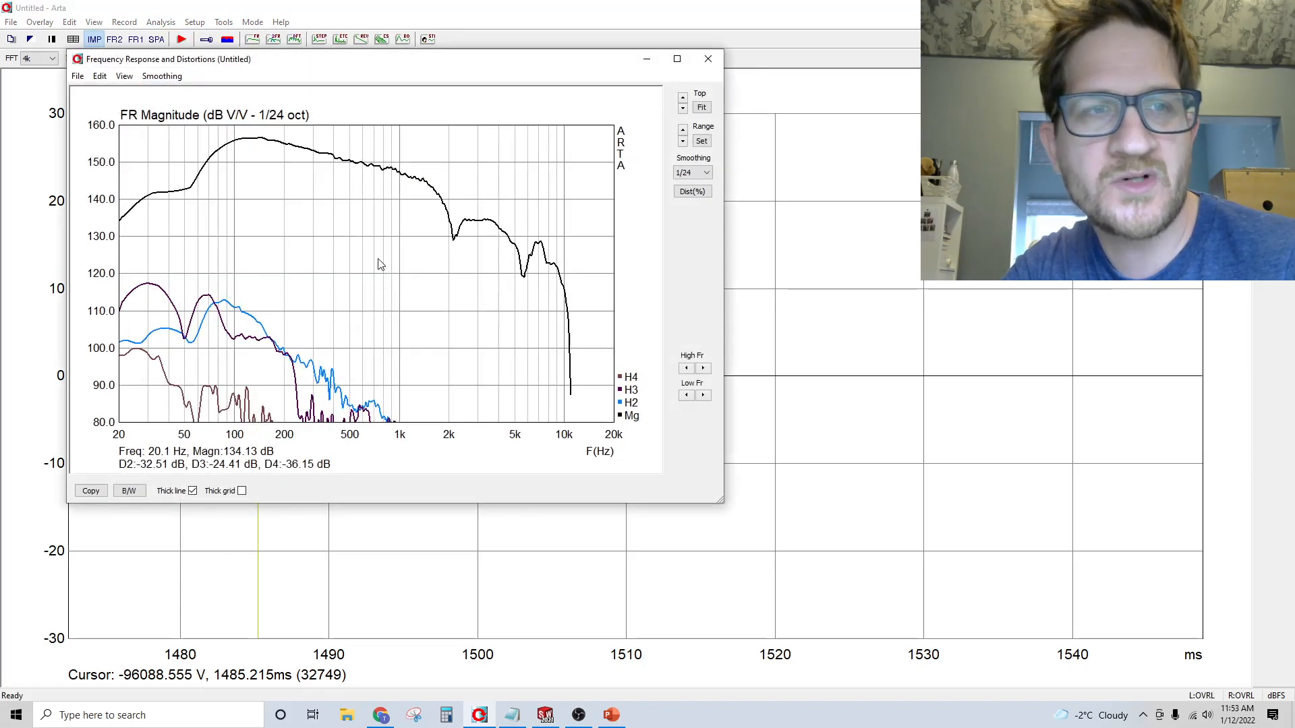
left_click(236, 286)
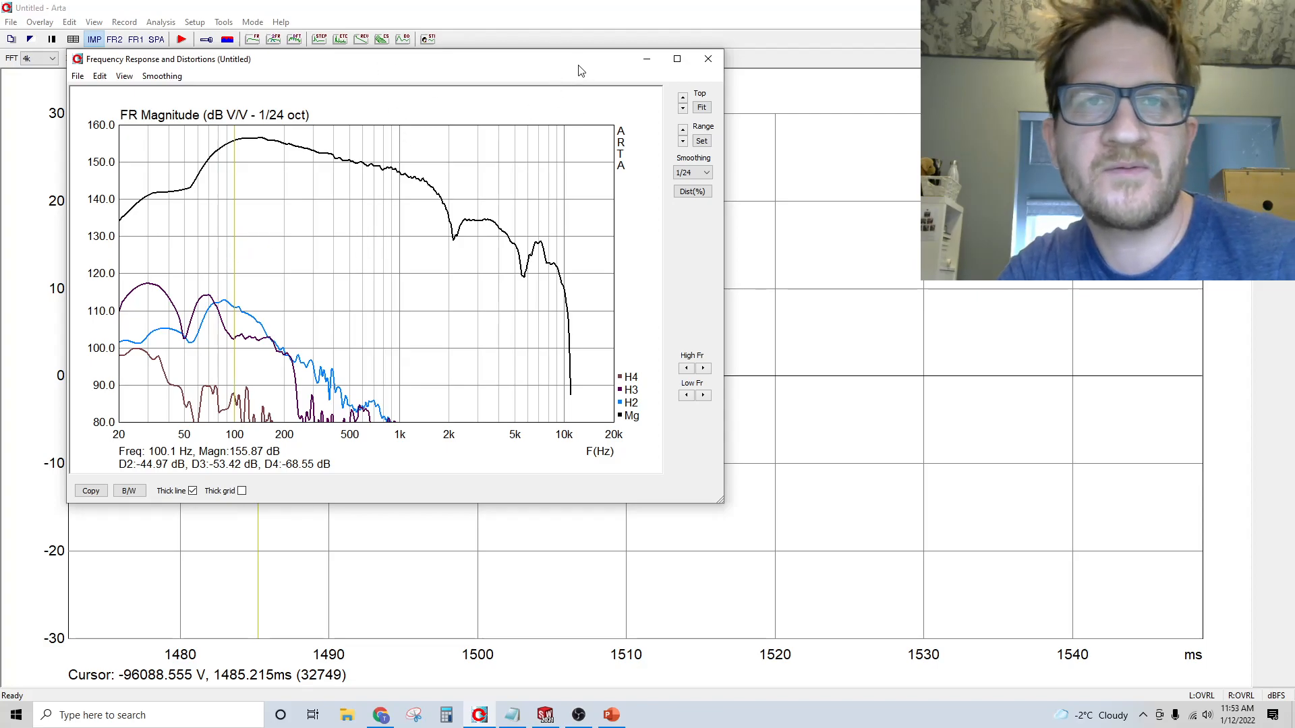
left_click(709, 59)
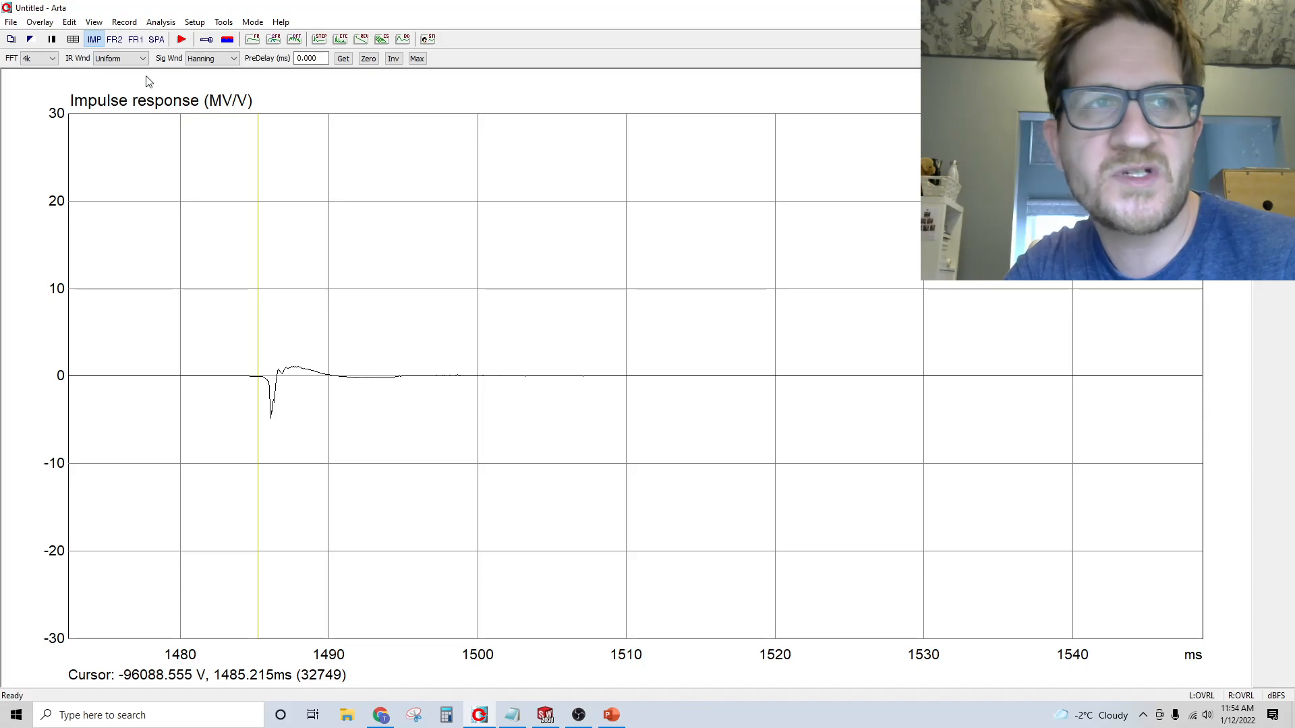
Switch to the SPA analyzer, set generator to External and start live room-noise measurement.
left_click(157, 39)
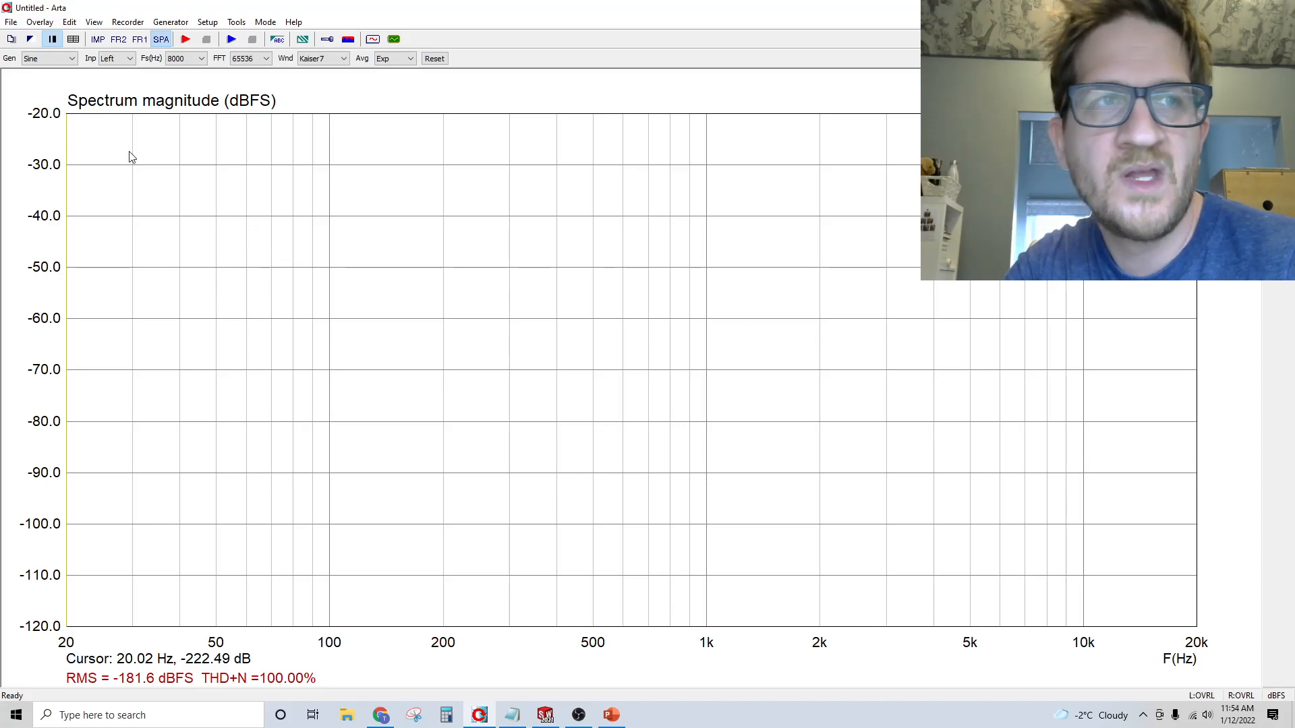
left_click(71, 59)
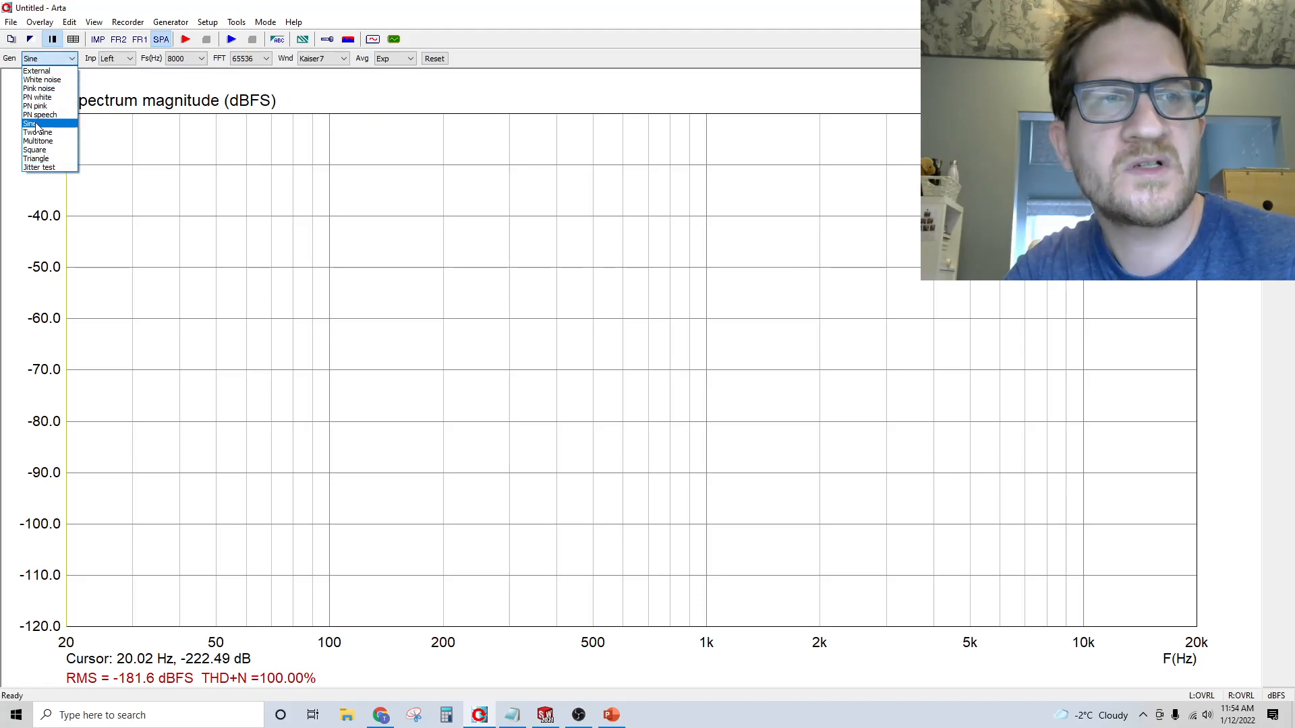
left_click(40, 71)
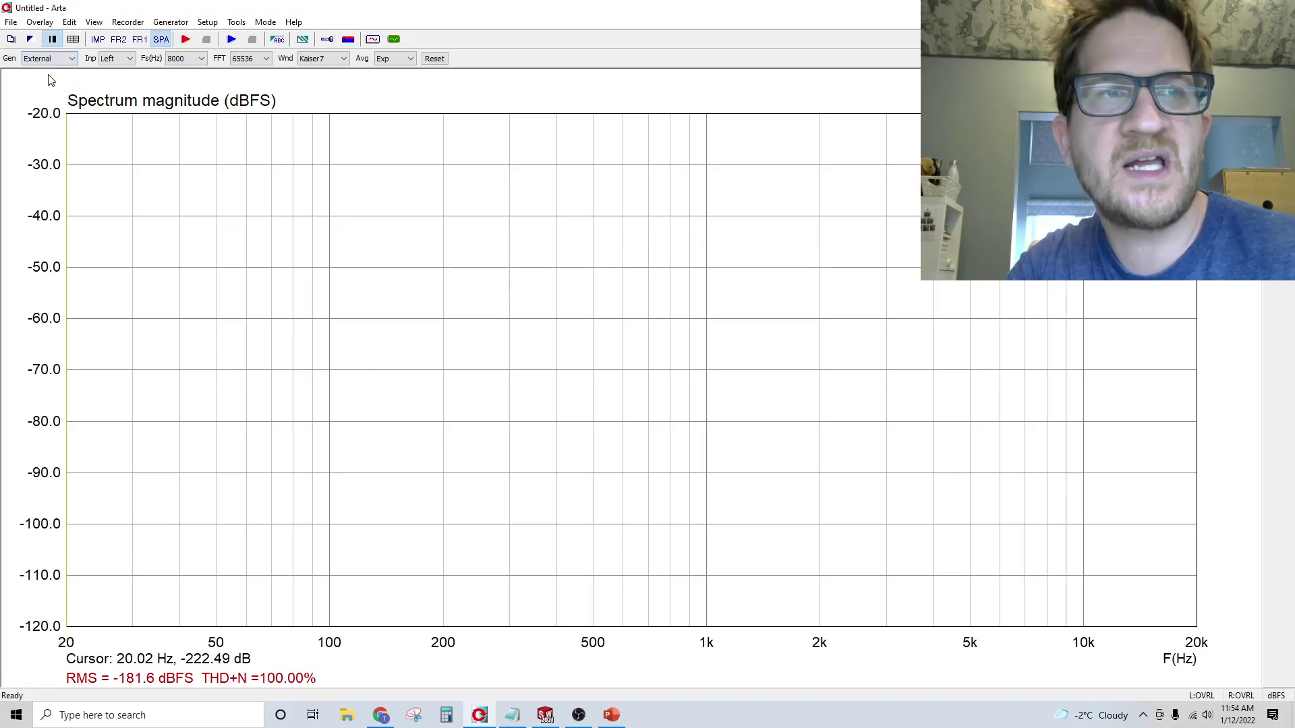
left_click(185, 41)
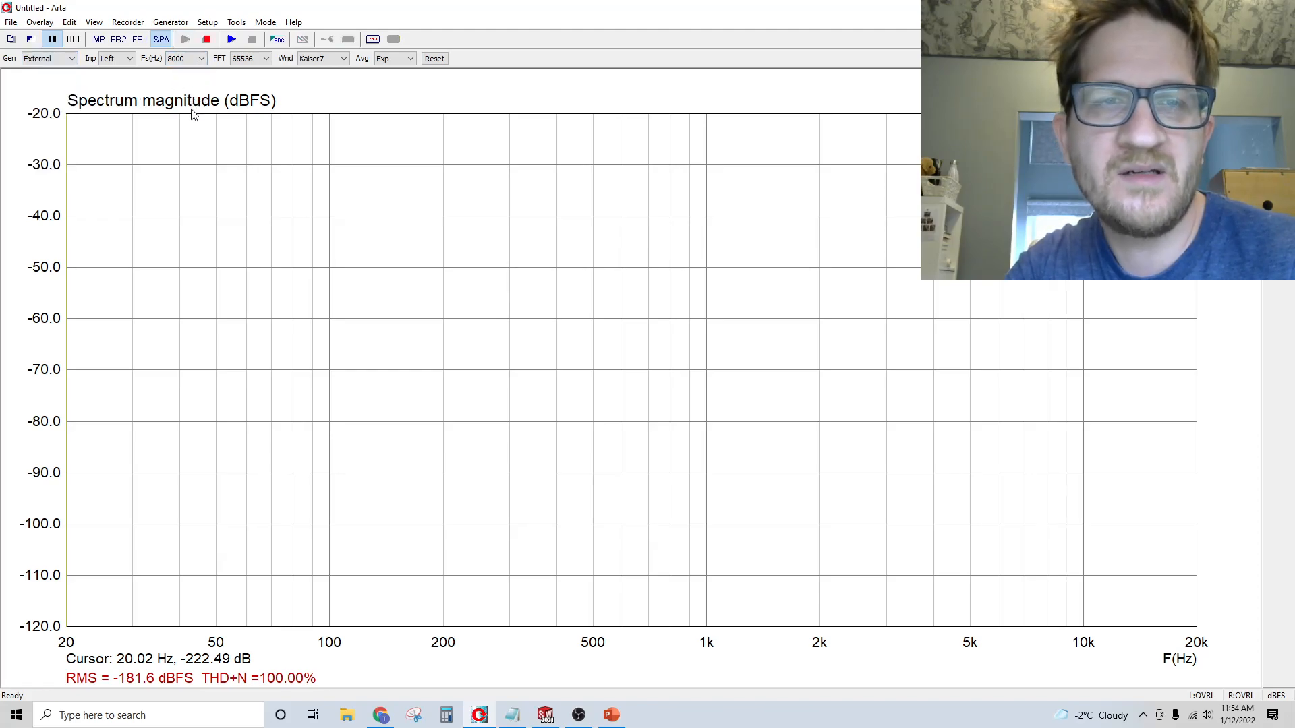
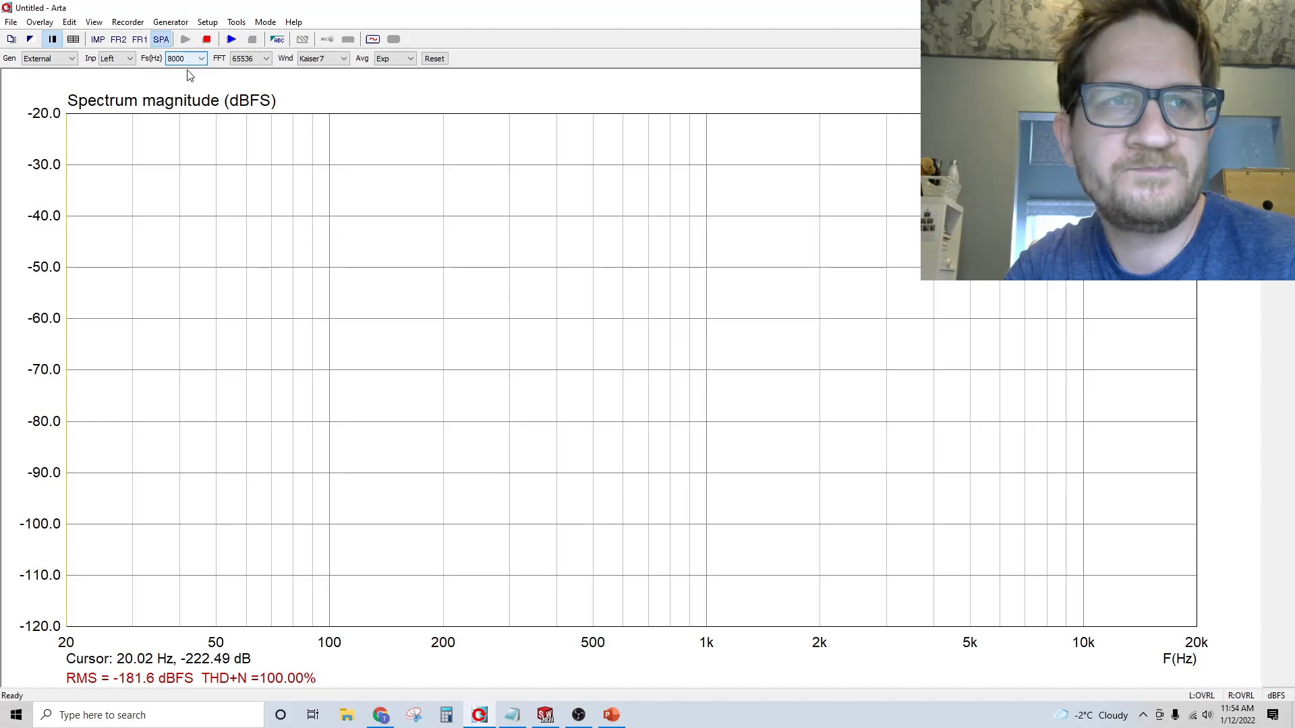
Restart the averaged noise-floor measurement and shift the plot range to −20 to −120 dBFS.
left_click(212, 230)
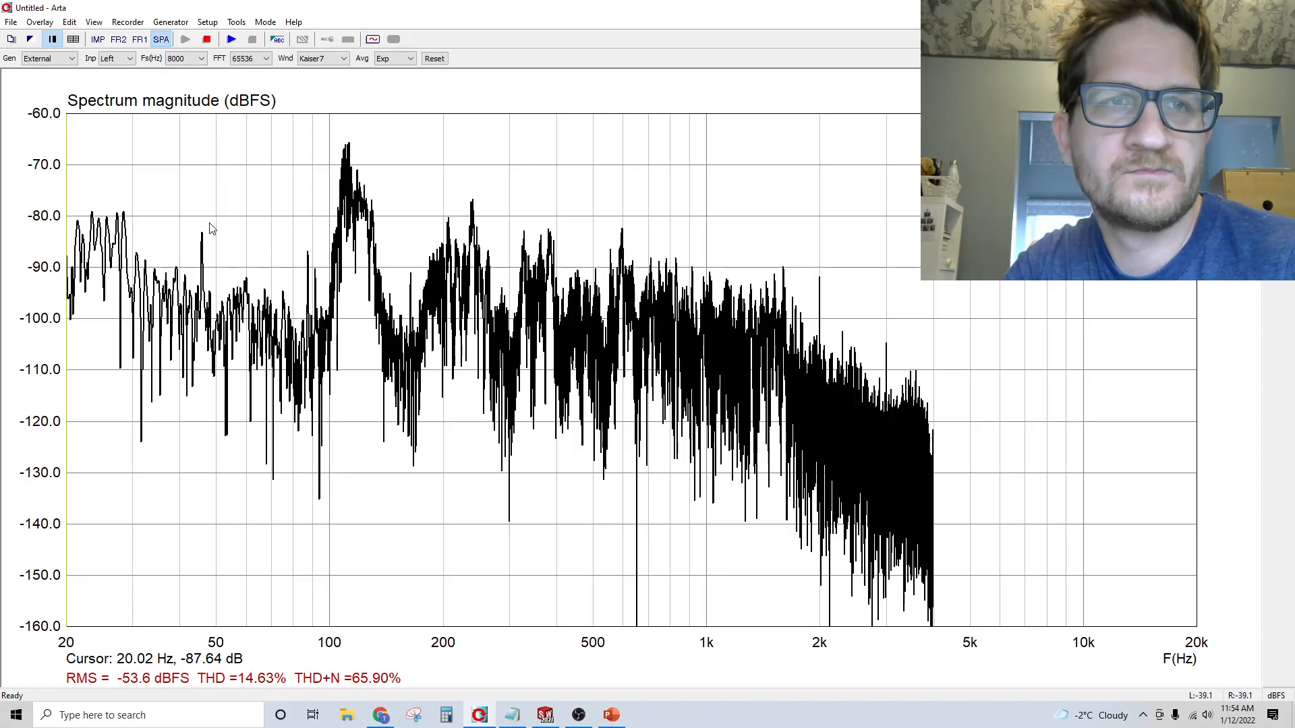
left_click(434, 59)
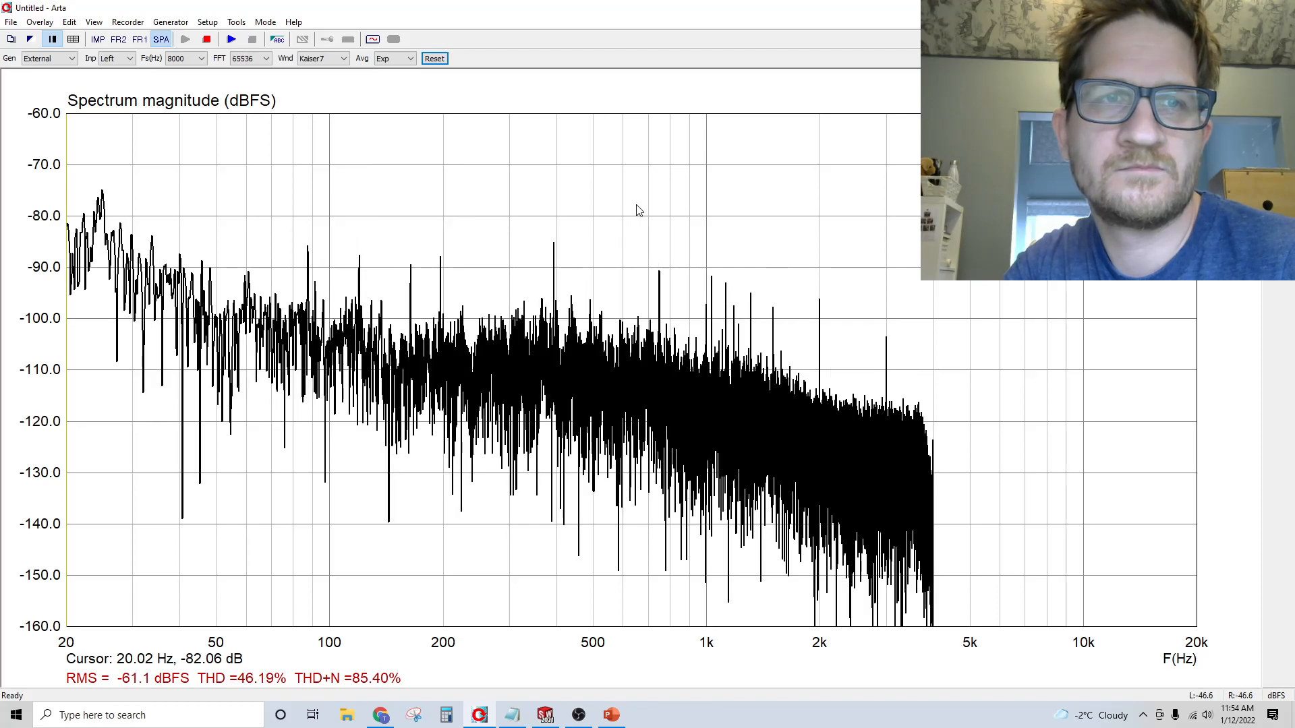
key("Up")
key("Up")
key("Up")
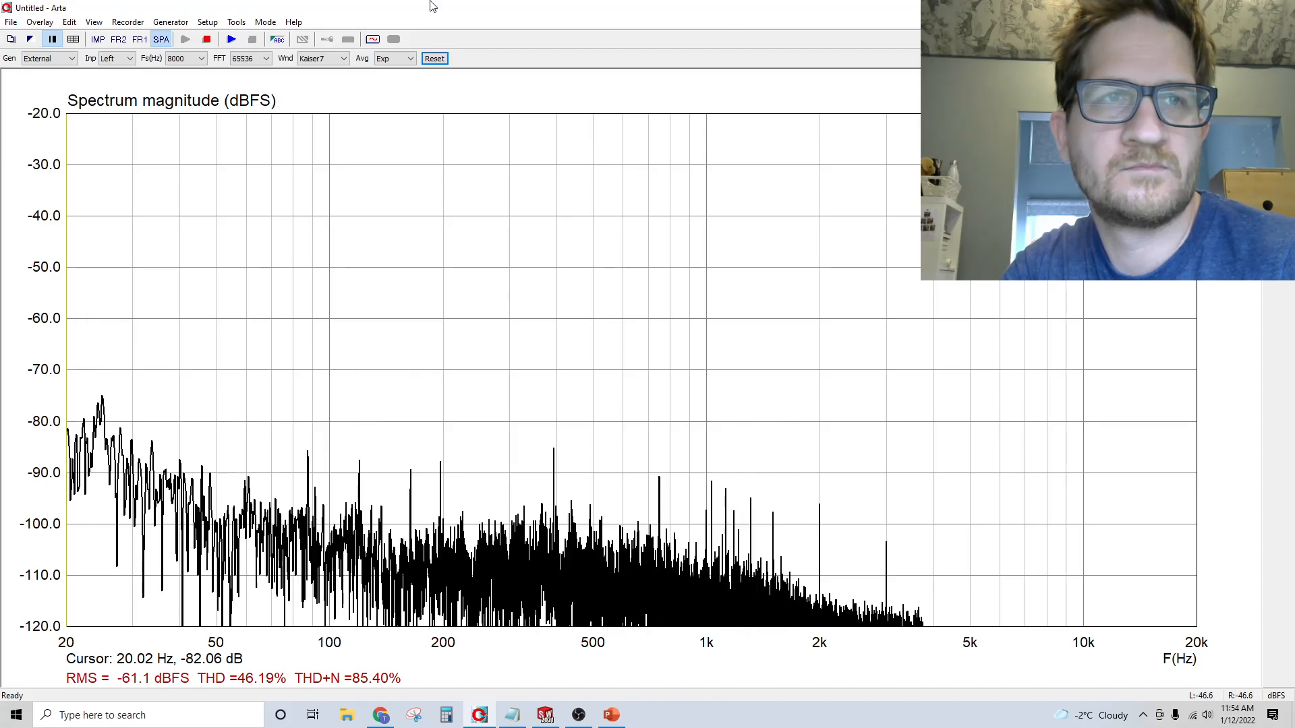
Stop the noise-floor measurement to freeze its spectrum and reach the generator signal list.
left_click(207, 40)
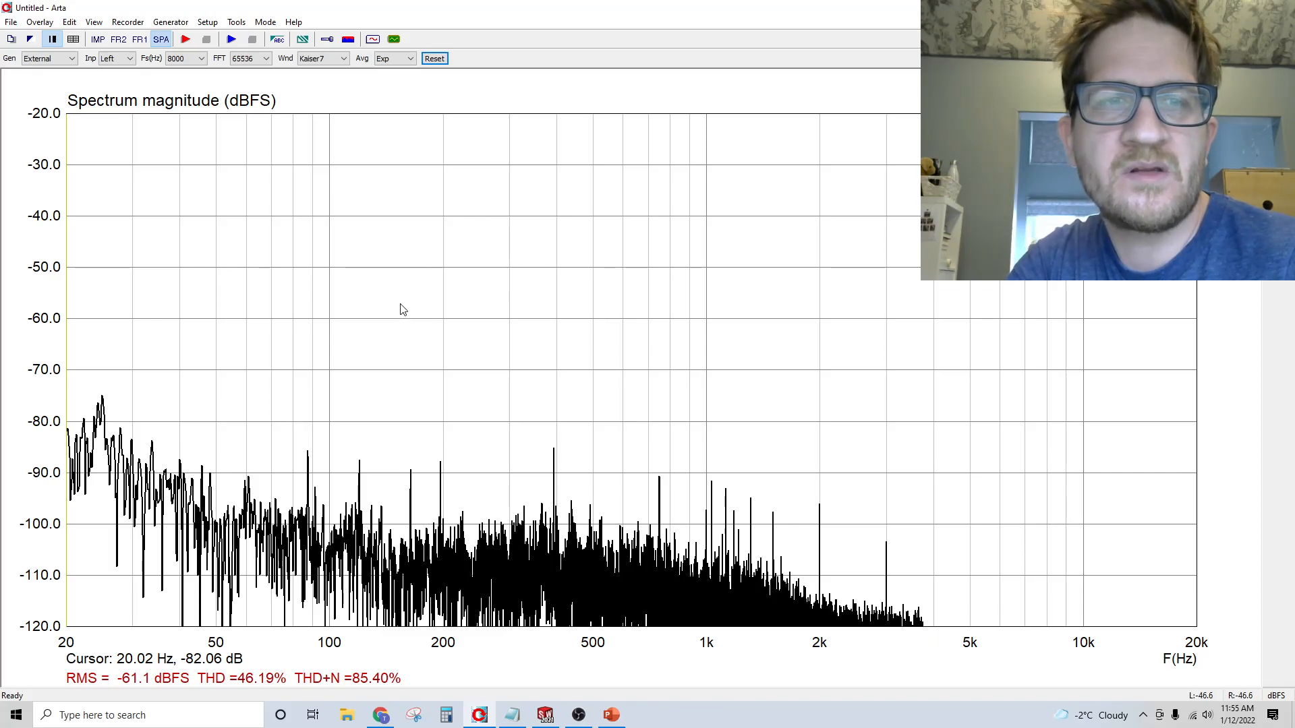
left_click(42, 59)
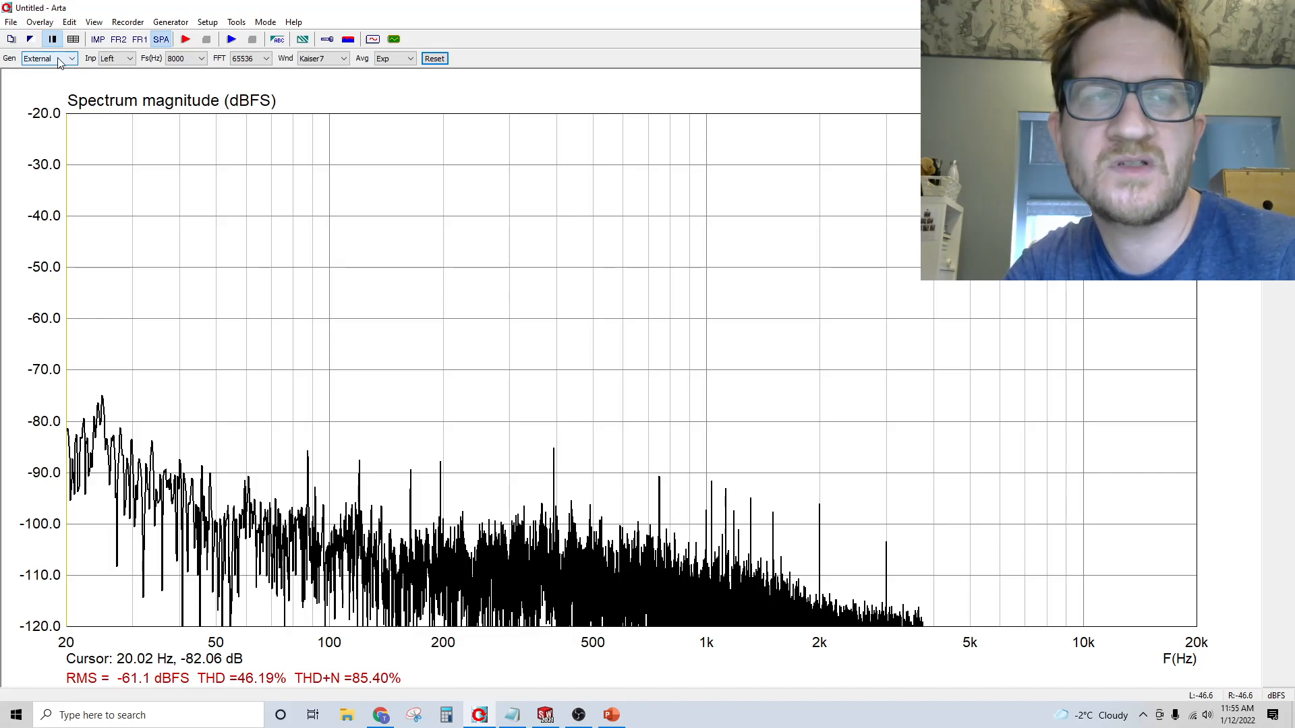
Choose a sine generator signal and start measuring its harmonic distortion spectrum.
left_click(60, 59)
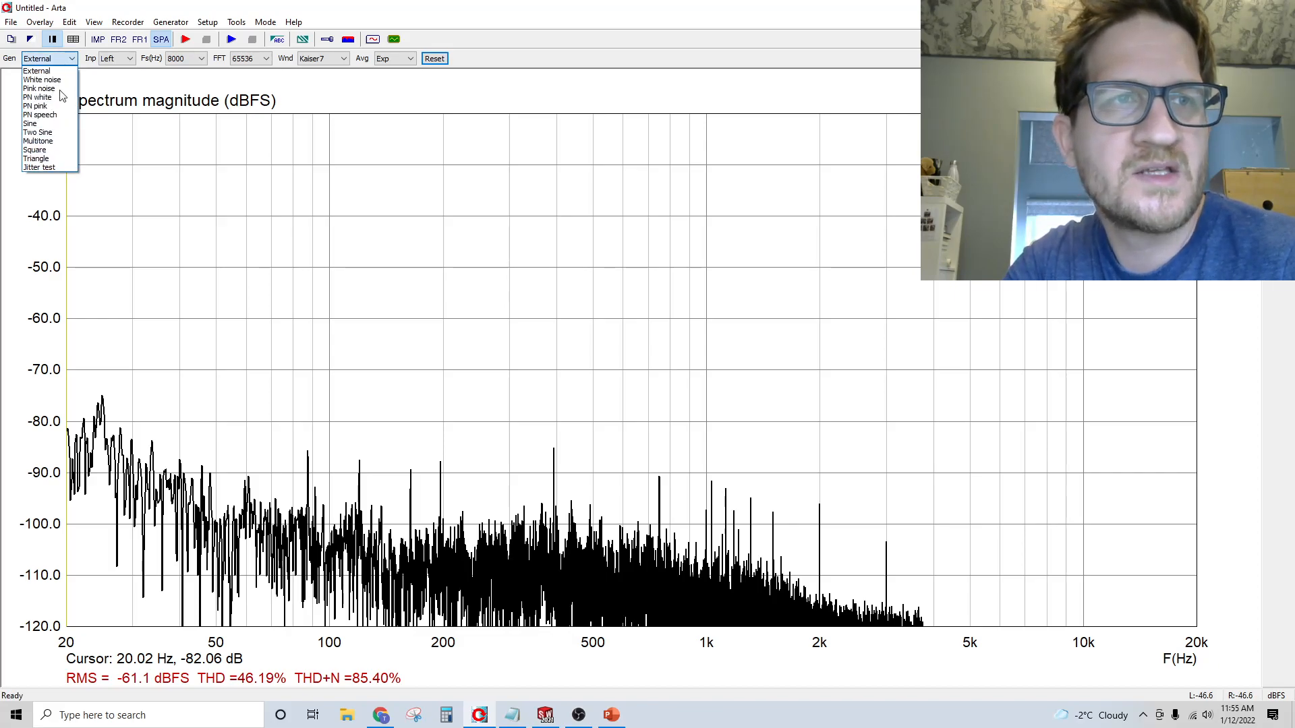
left_click(41, 126)
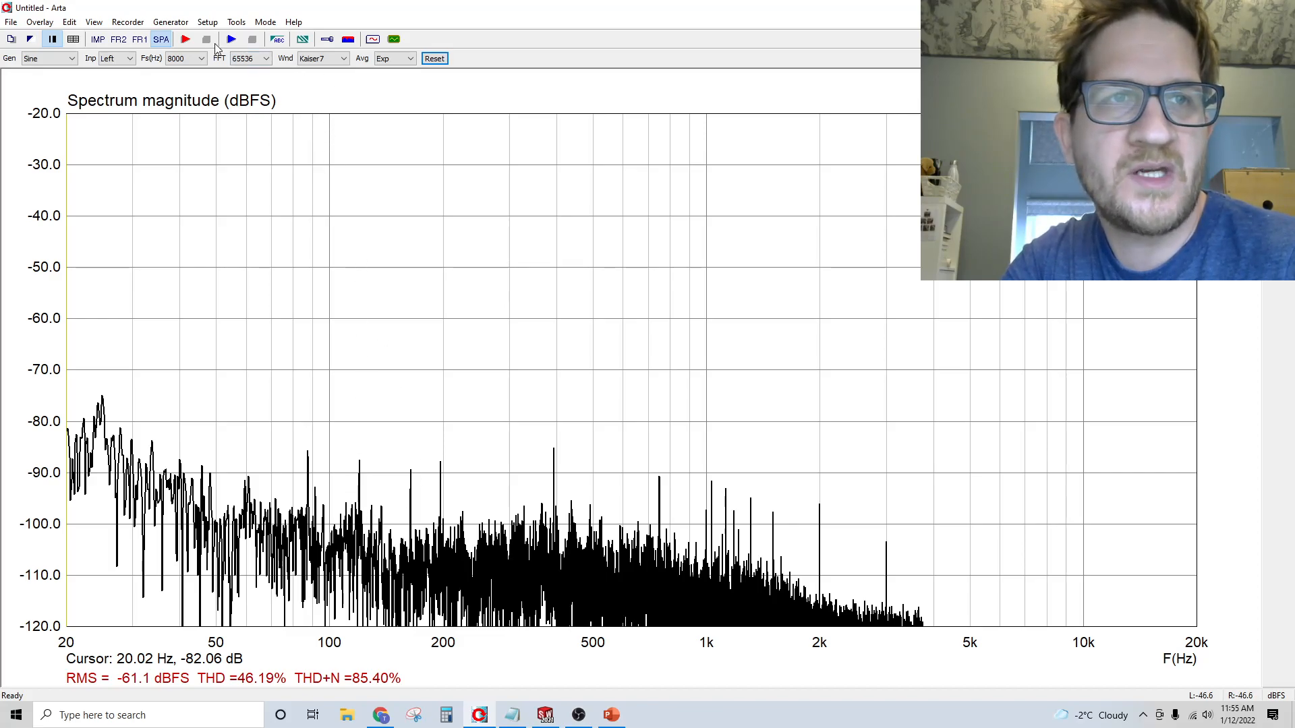
left_click(185, 39)
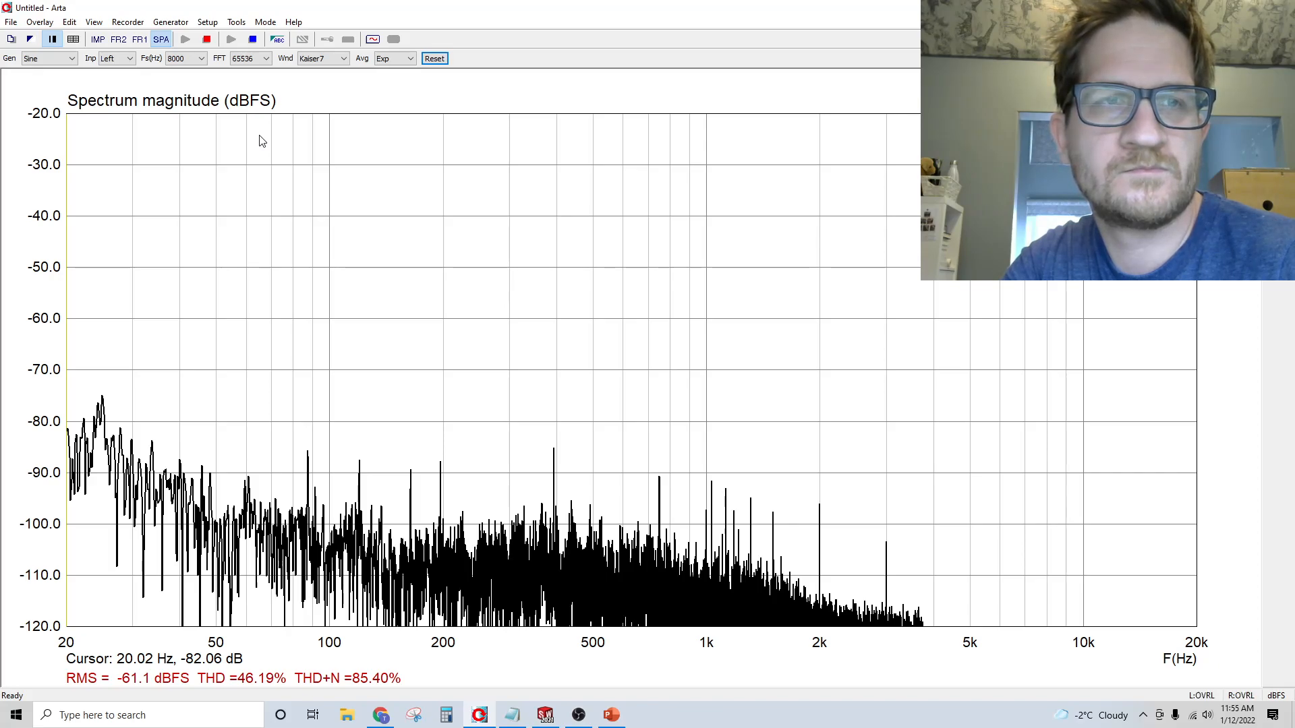
Freeze the sine measurement and rescale the plot to 0 to −100 dBFS.
left_click(208, 38)
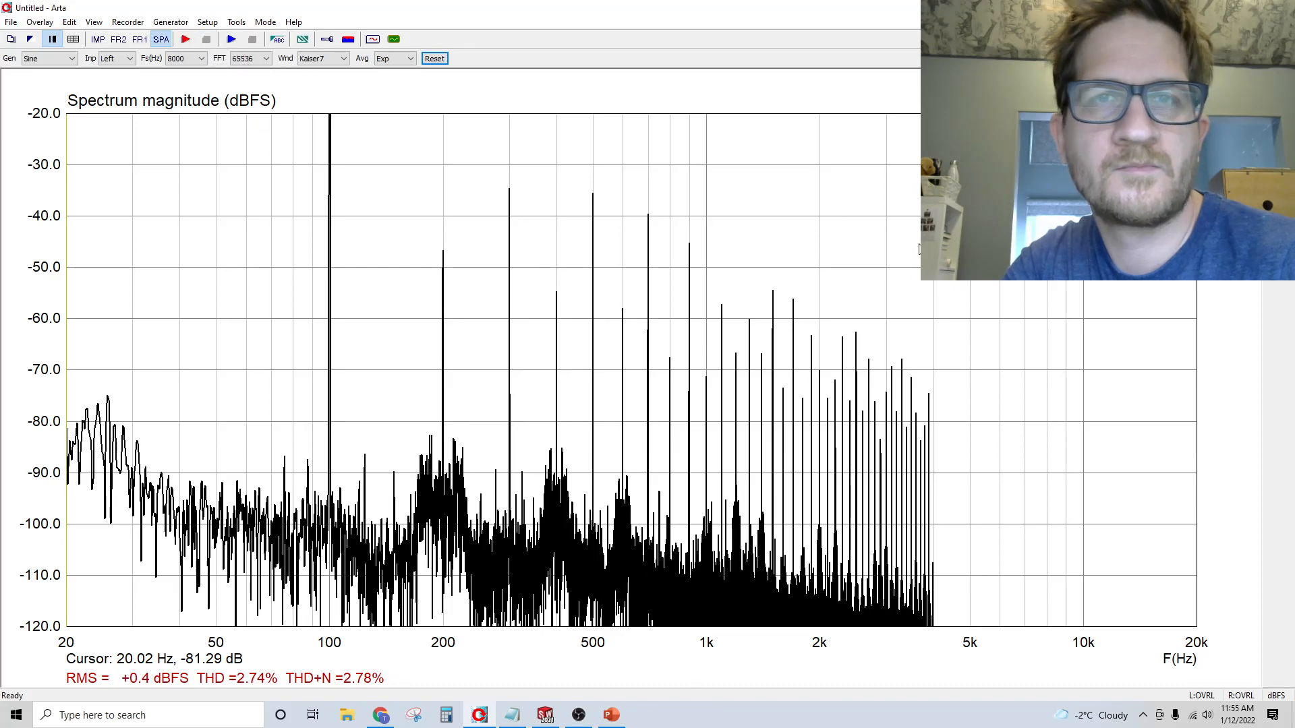
key("Up")
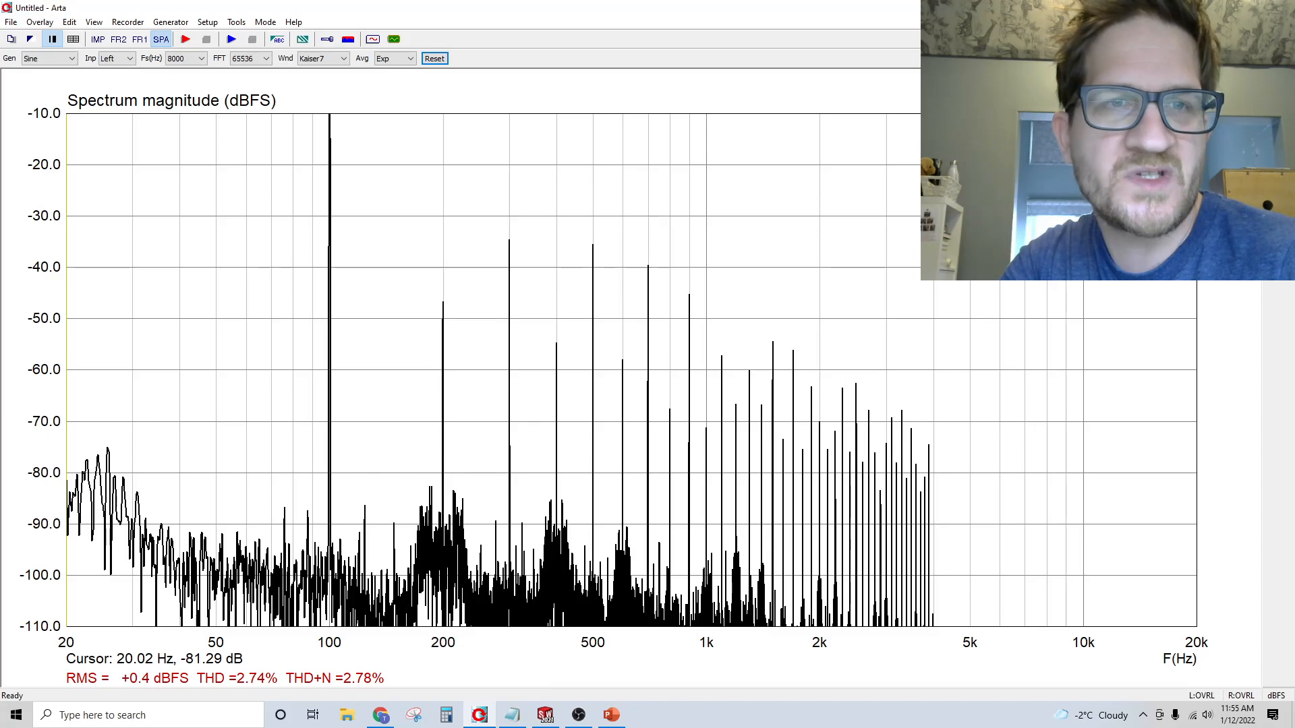
key("Up")
key("Up")
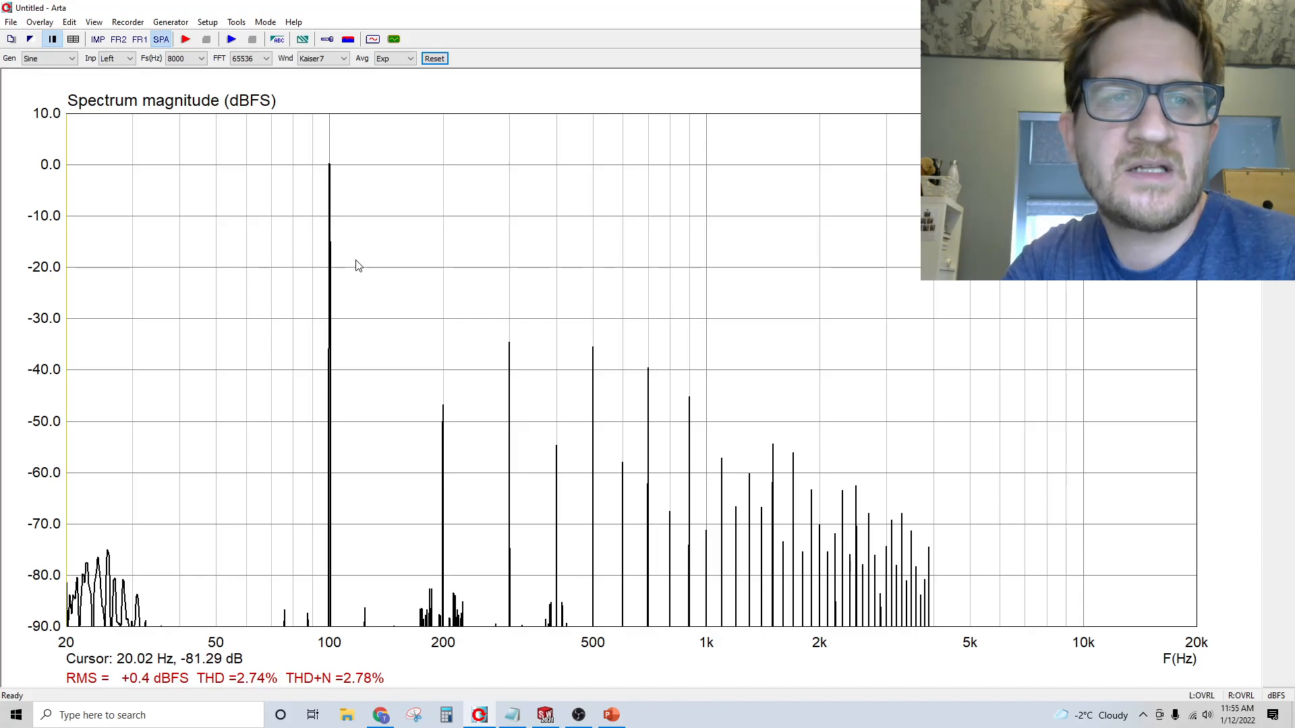
key("Down")
Read the marker levels on the 200 Hz and 300 Hz harmonic peaks.
left_click(444, 364)
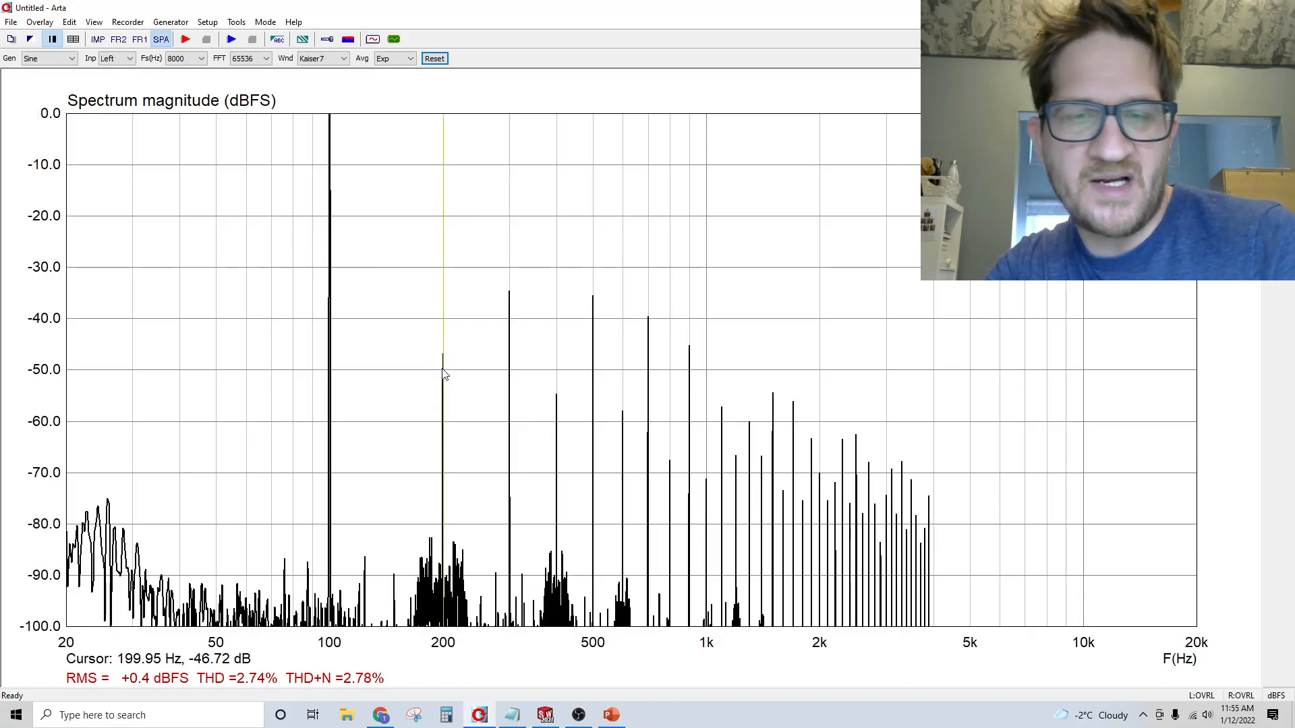
key("Left")
key("Right")
key("Right")
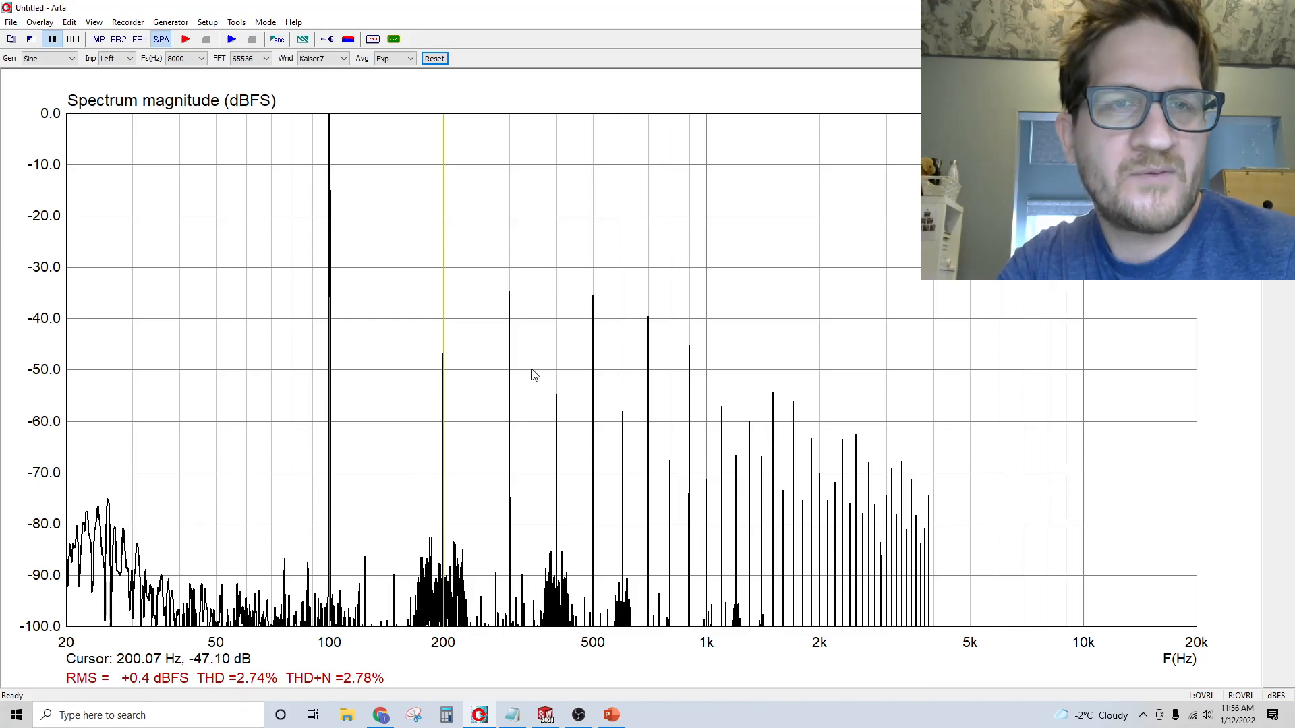
left_click(512, 346)
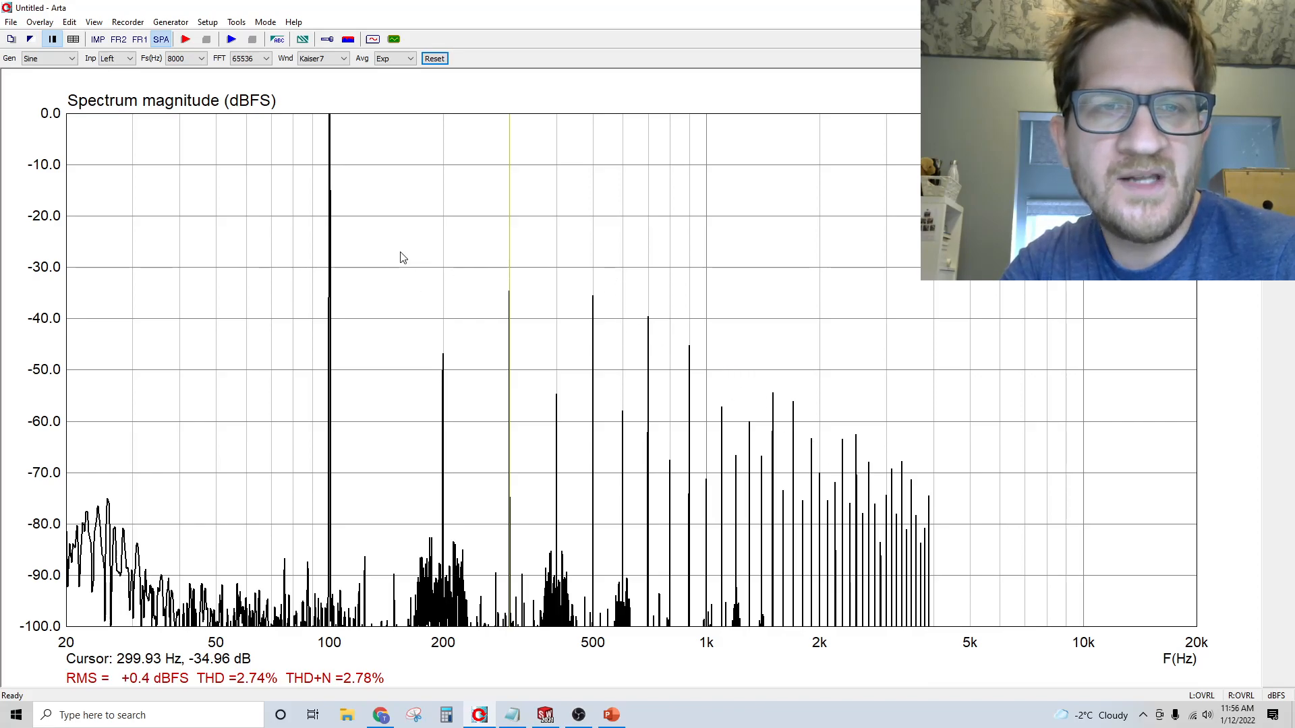
Select the multitone signal and confirm generator settings of 50–2000 Hz at −10 dBFS.
left_click(70, 59)
left_click(41, 146)
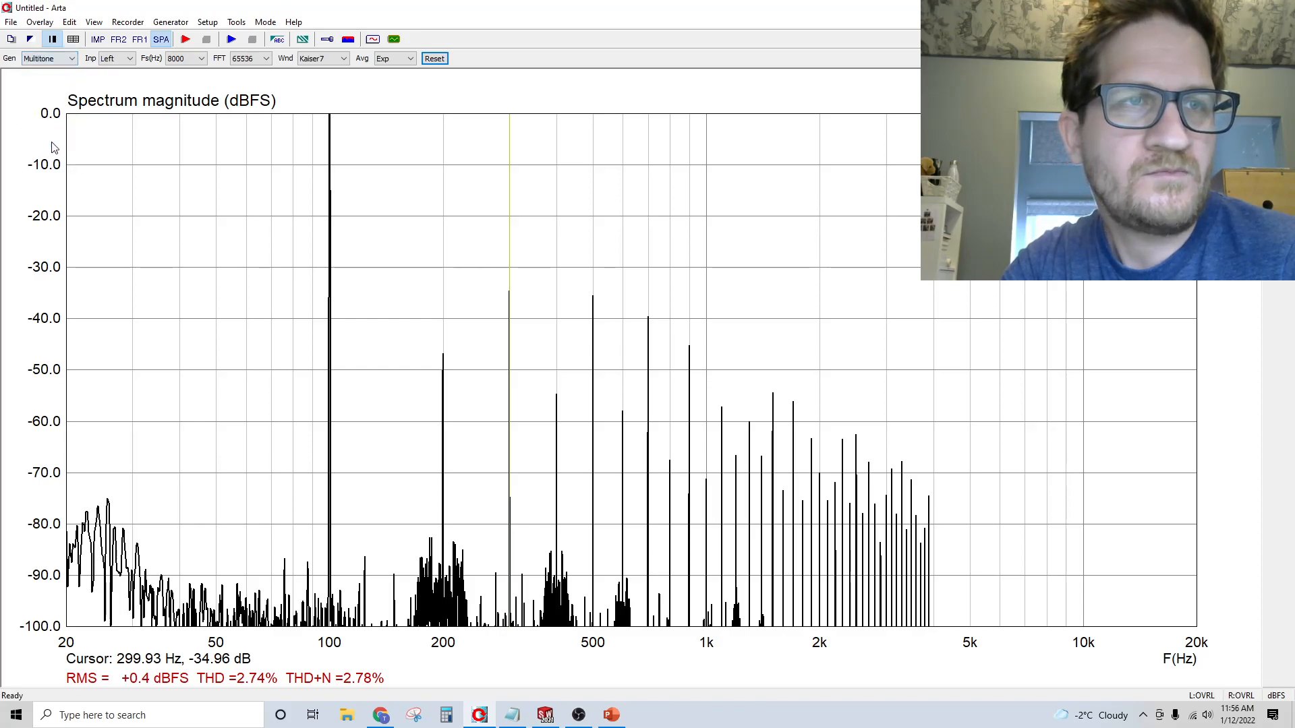
left_click(372, 39)
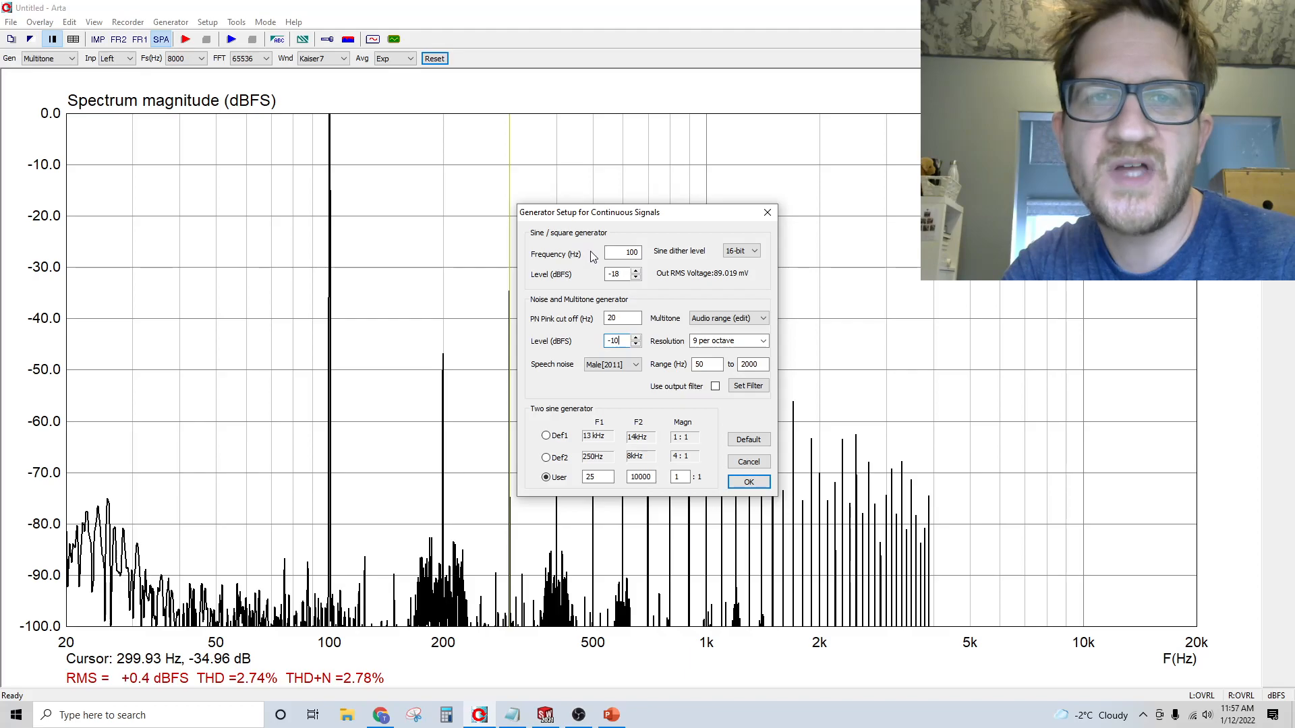
left_click(749, 483)
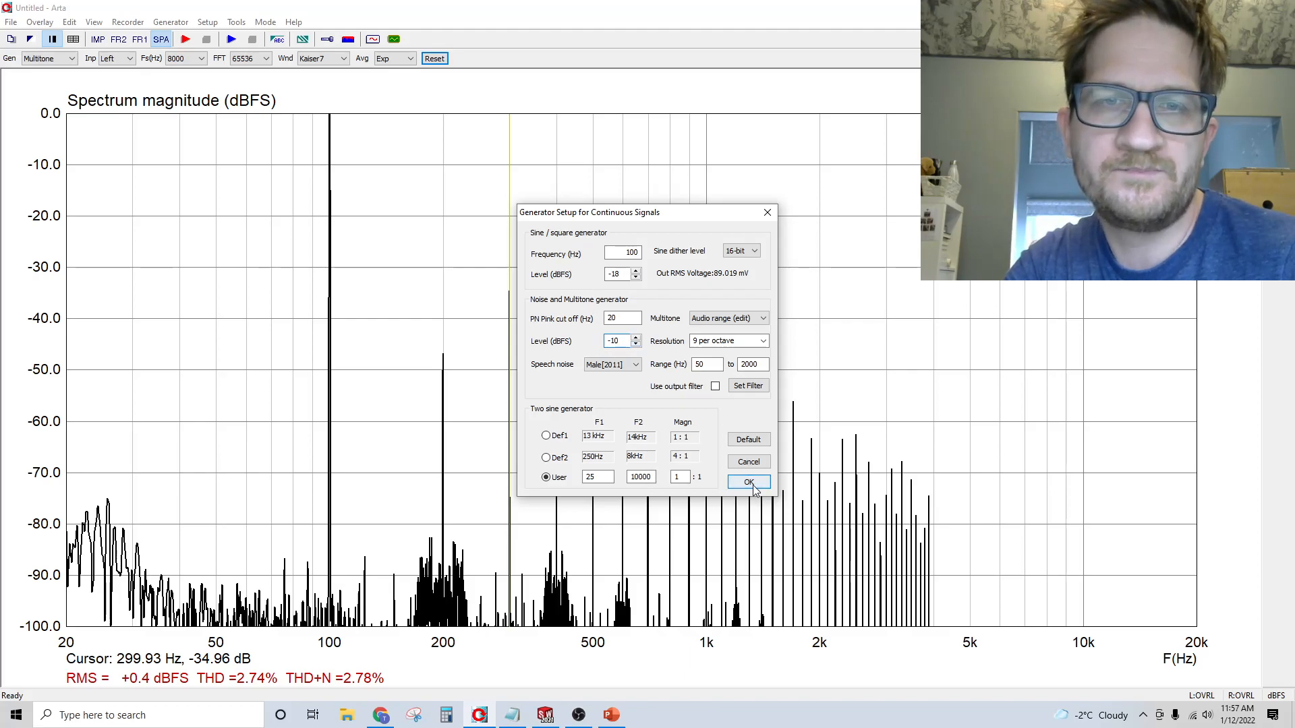
Run the multitone measurement and freeze its spectrum showing TD+N of 129.81%.
left_click(186, 39)
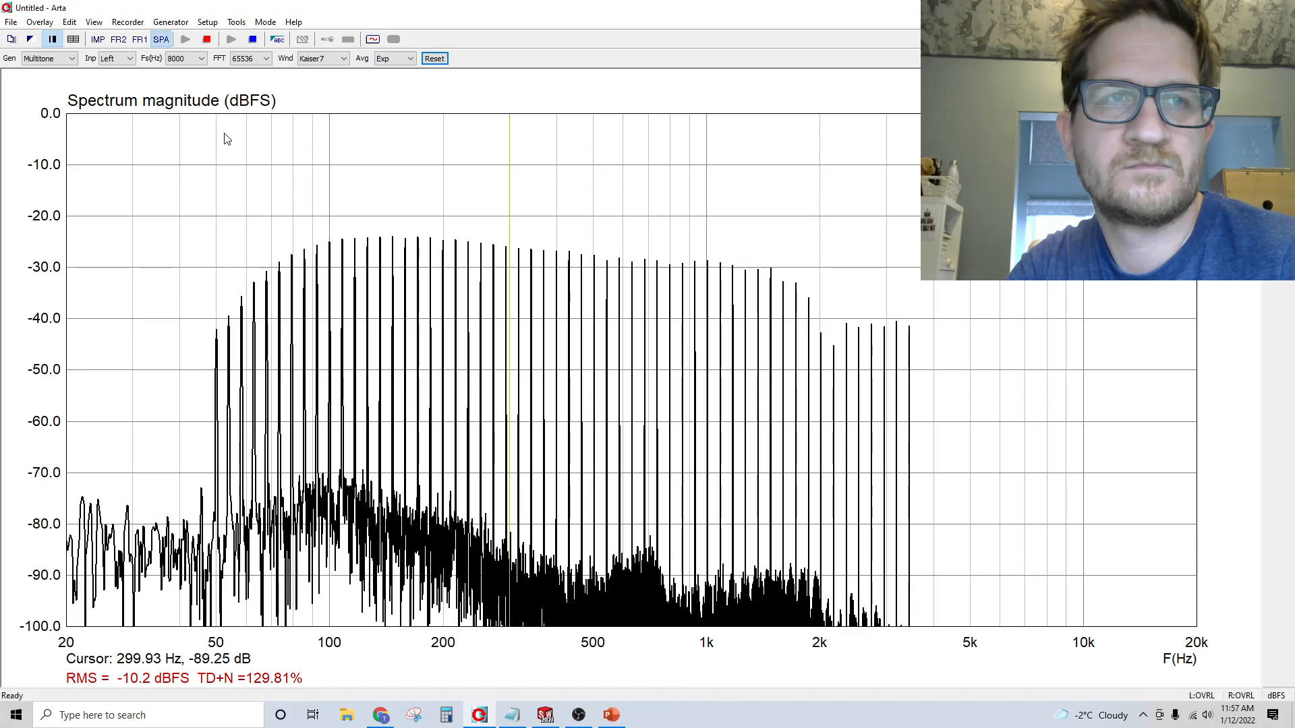
left_click(207, 38)
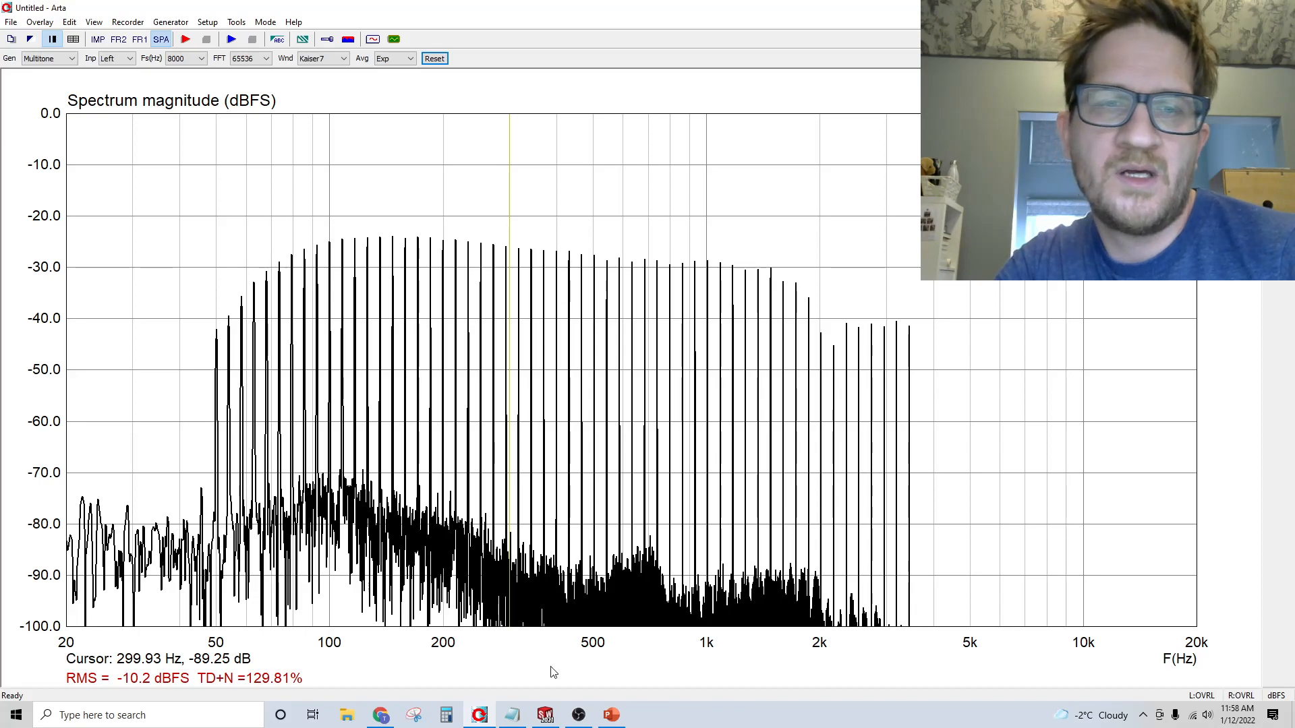
Switch to PowerPoint, check the 65 dB annotation on the 80 cm slide, then show the 40 cm slide.
left_click(611, 716)
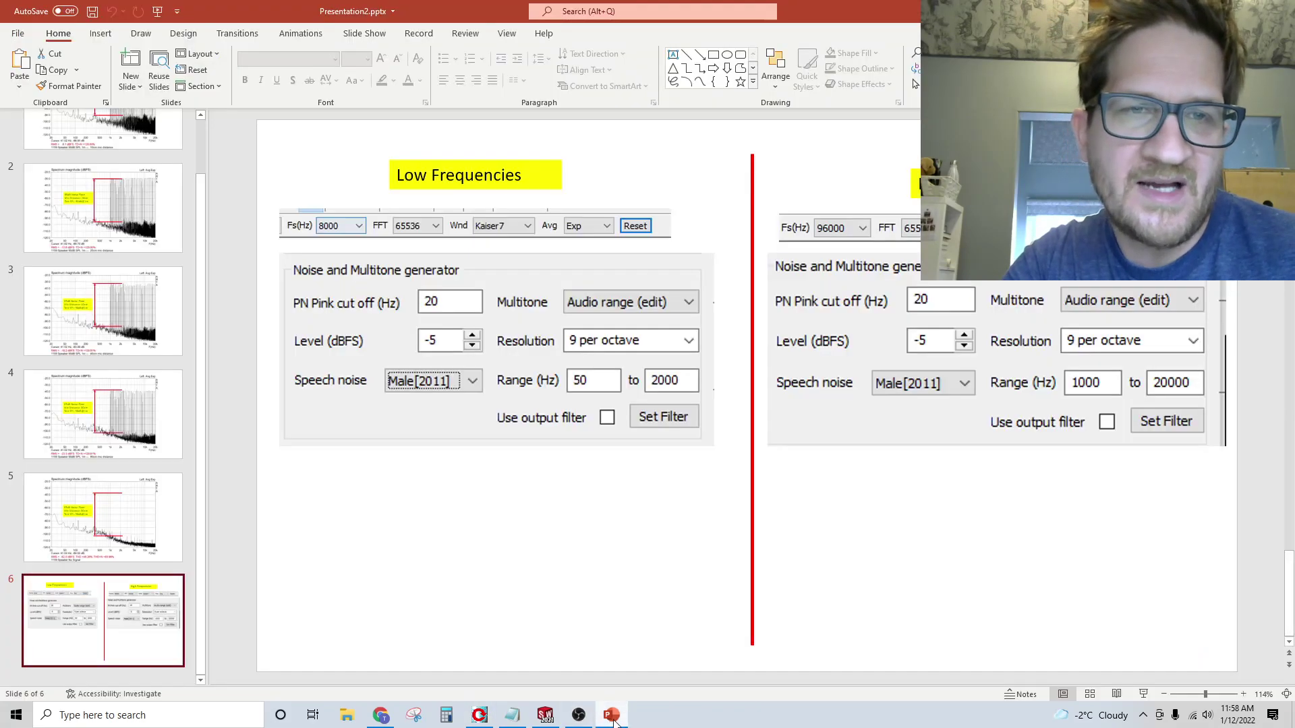
left_click(122, 413)
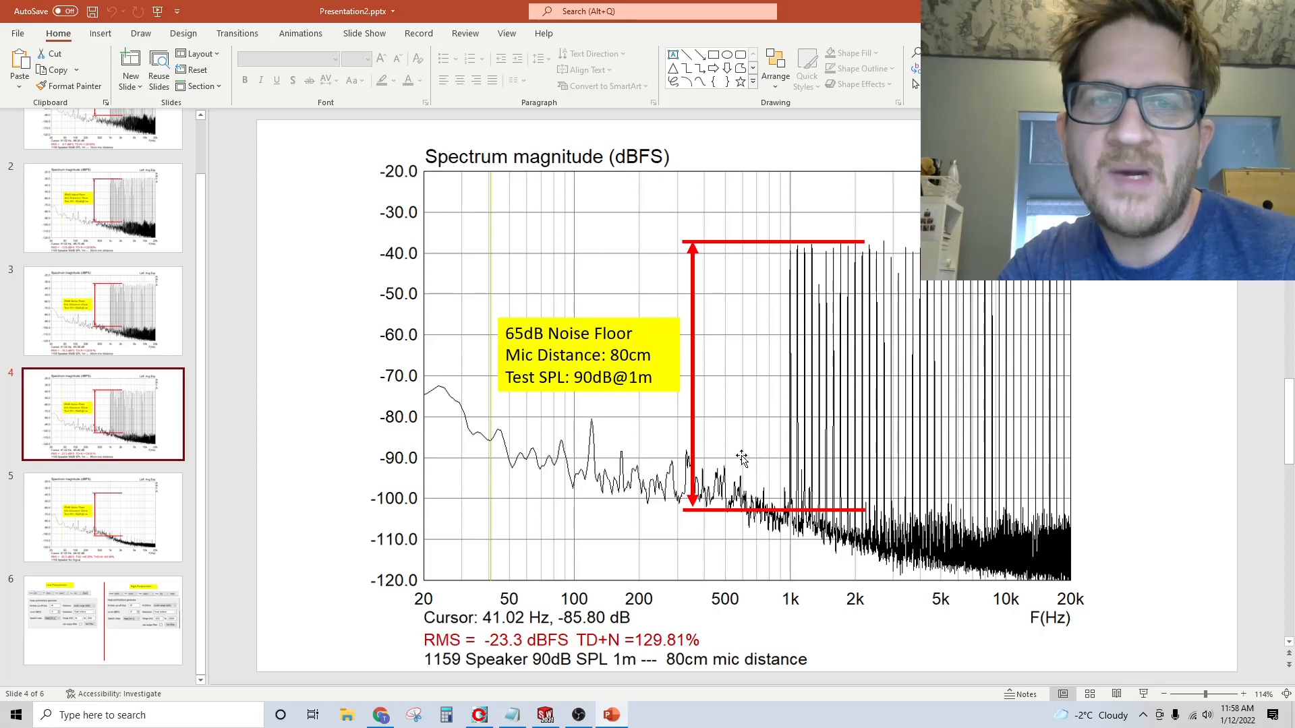
left_click(571, 377)
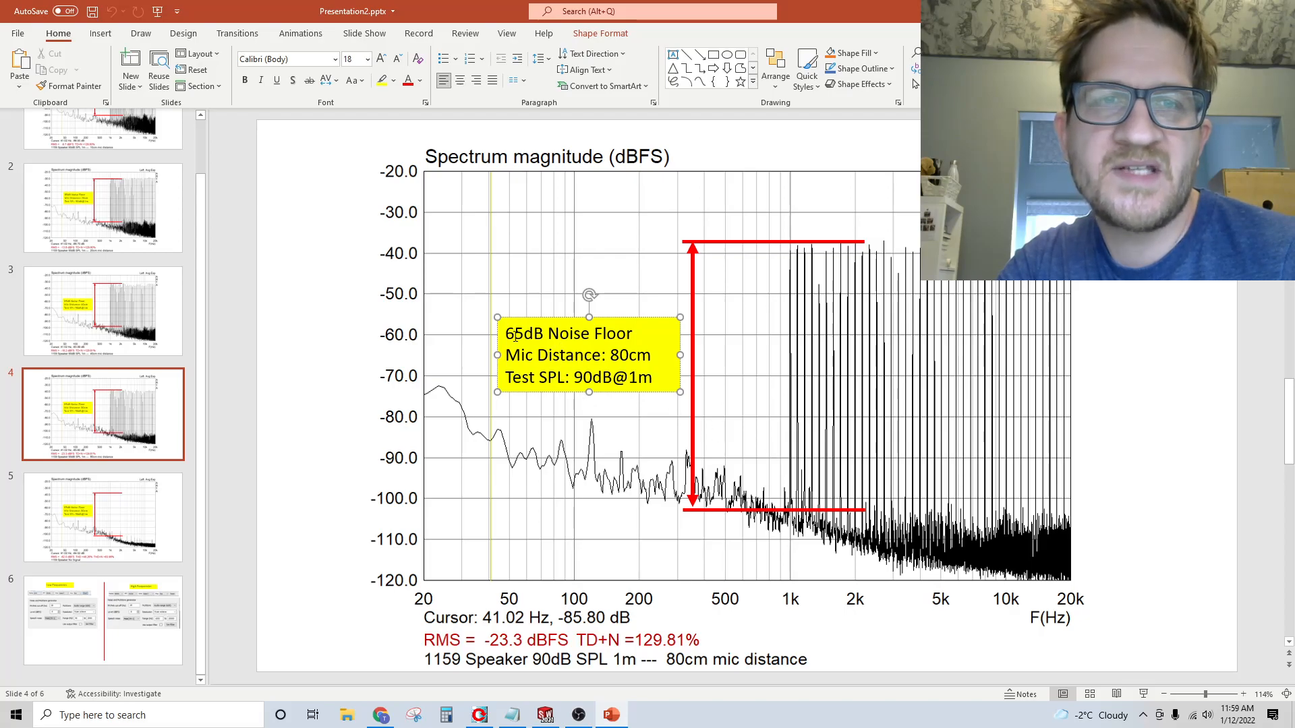
left_click_drag(503, 334, 532, 334)
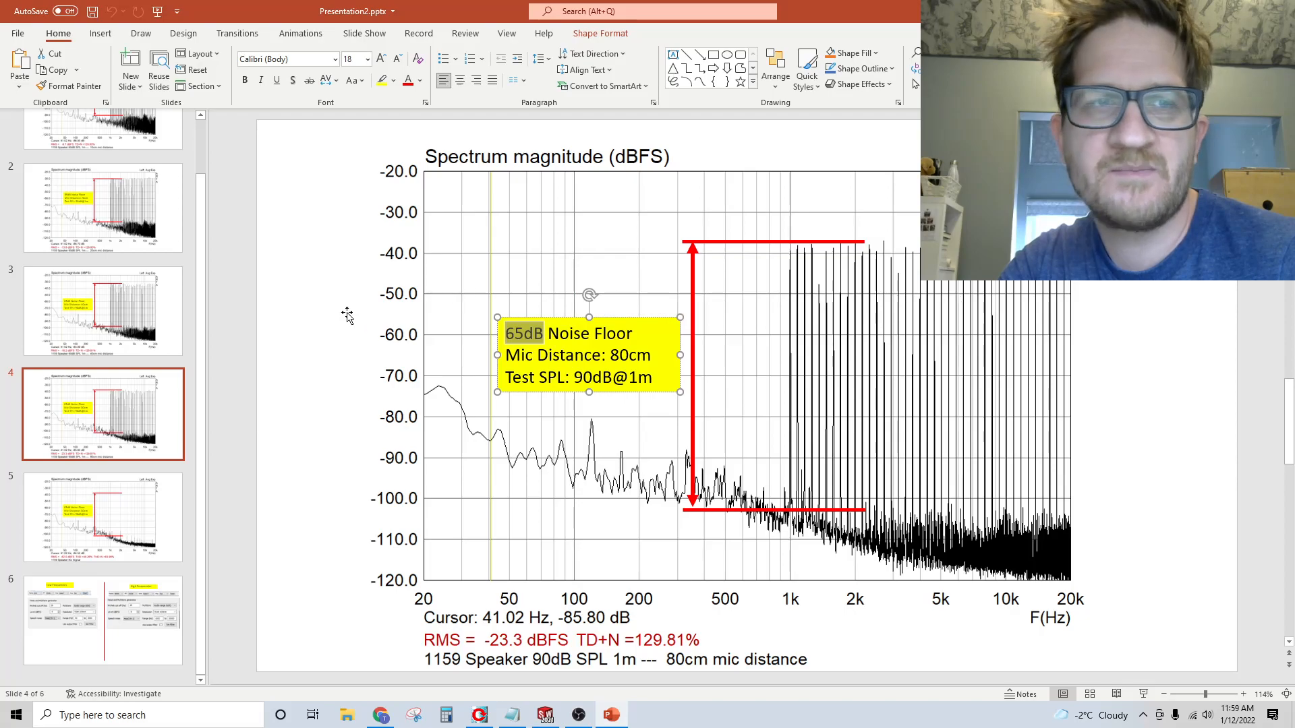
left_click(177, 322)
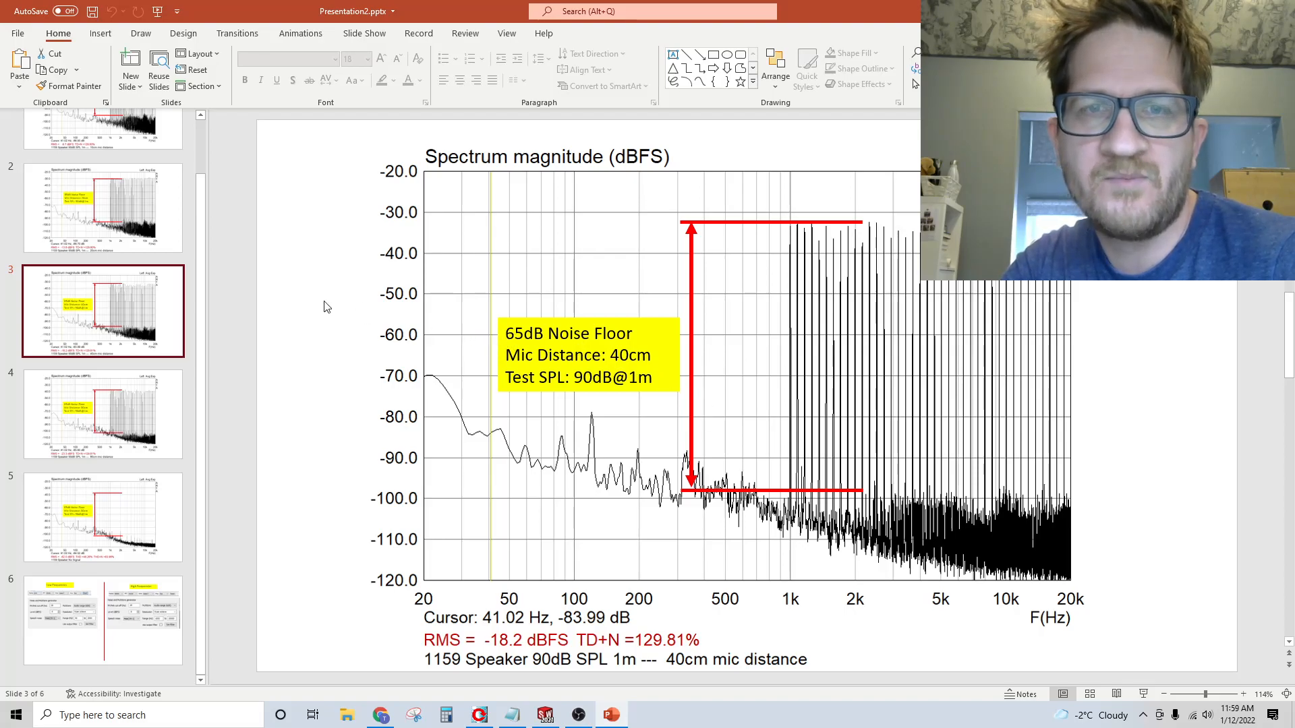
View the 20 cm and 10 cm mic-distance slides, then the Low Frequencies generator settings slide.
left_click(137, 214)
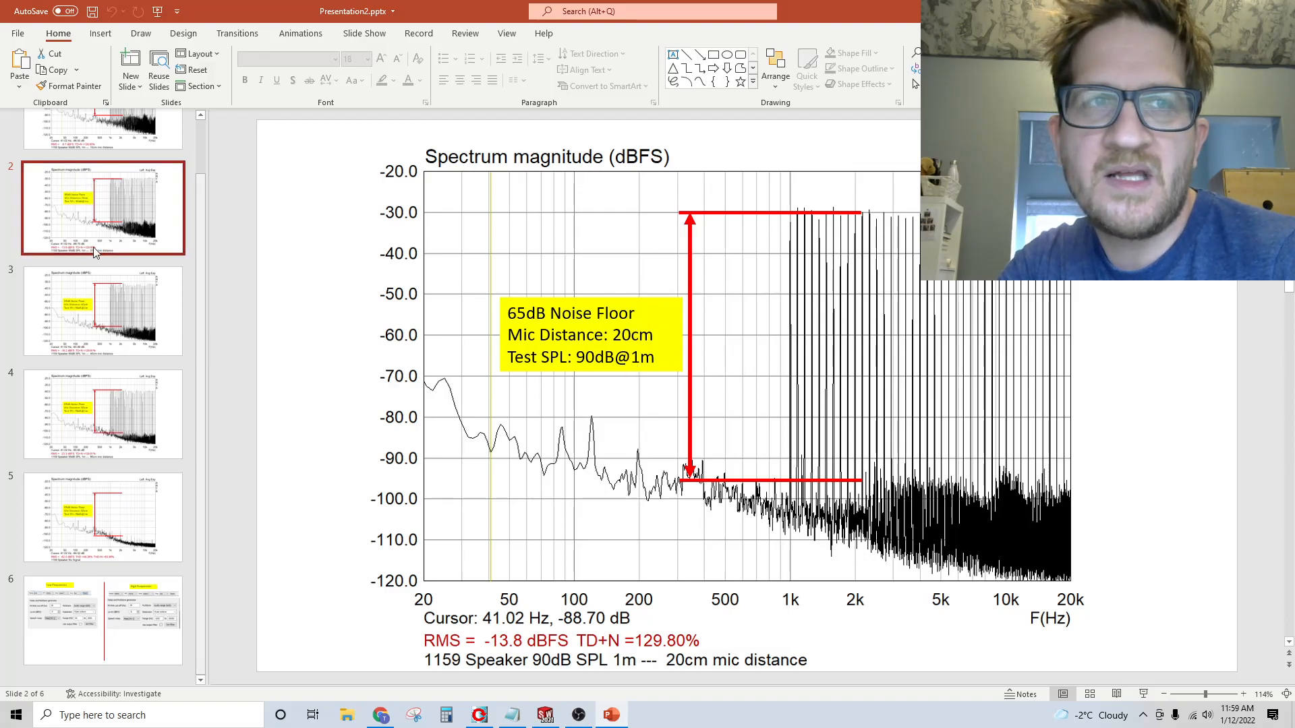
scroll(127, 202, "up", 2)
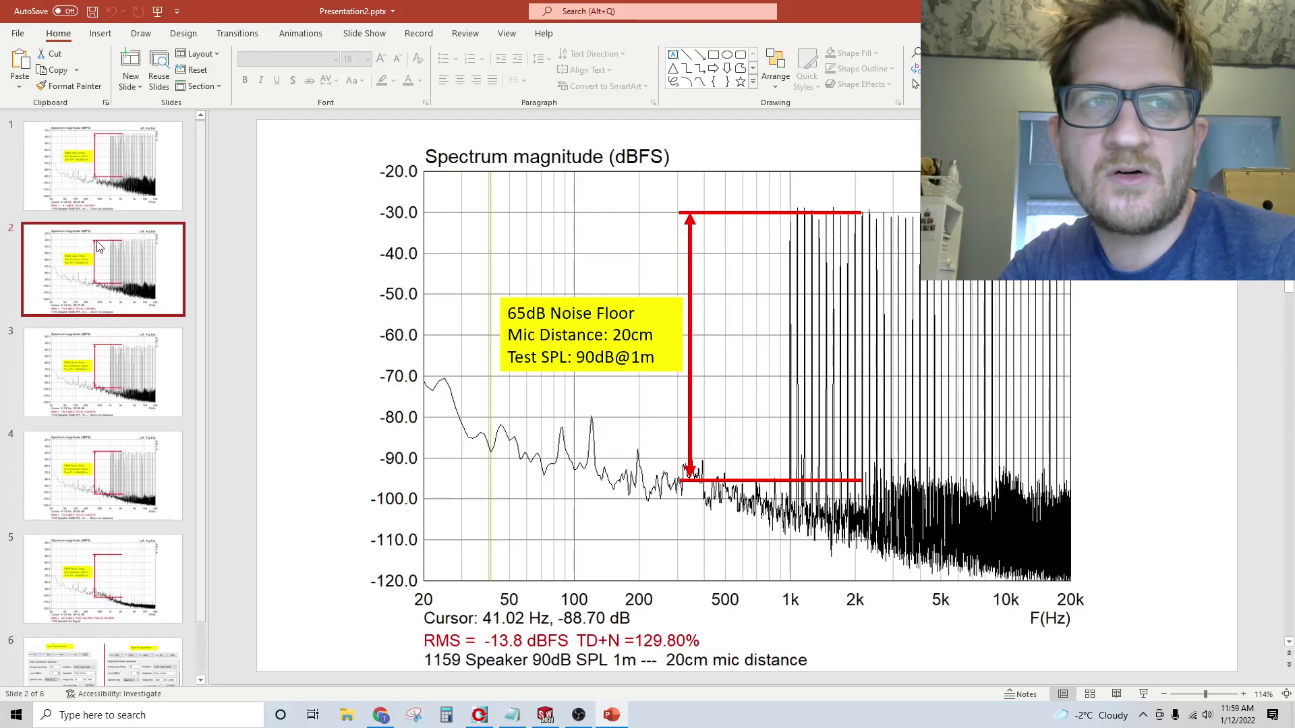
left_click(129, 162)
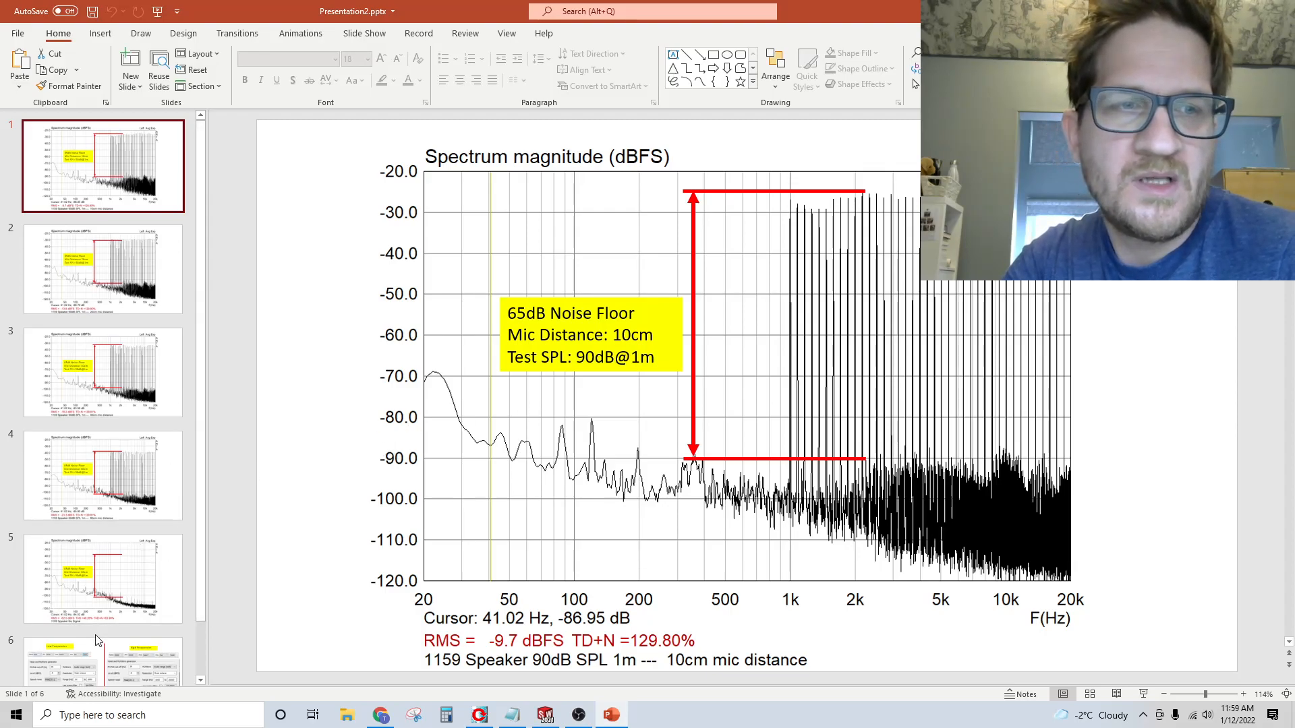
left_click(101, 663)
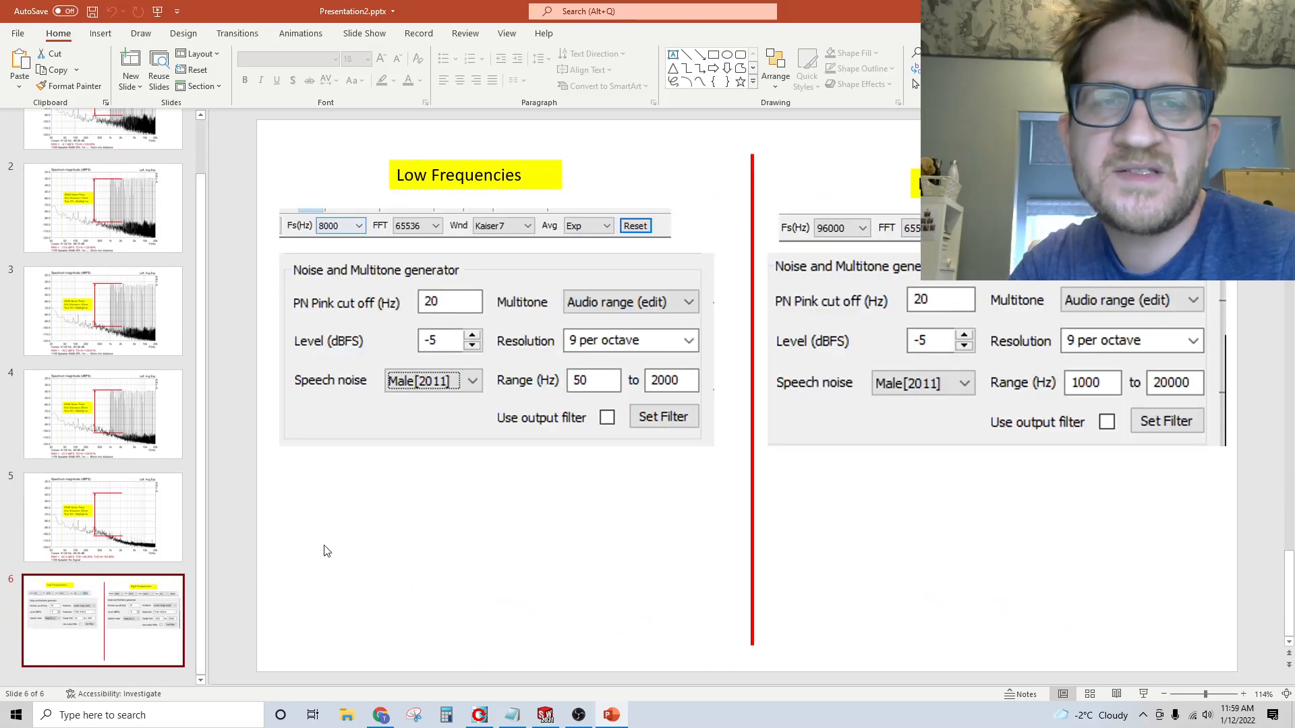